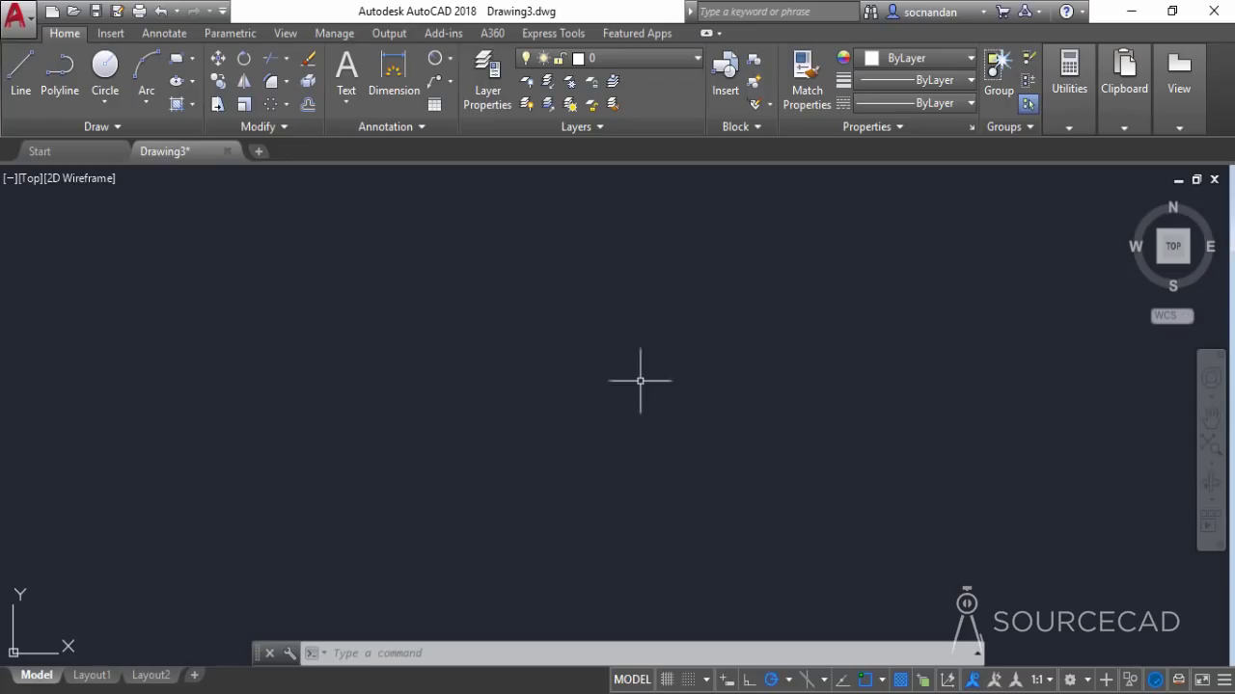
Draw a radius 10 circle, then zoom in and pan to centre it in view.
left_click(105, 70)
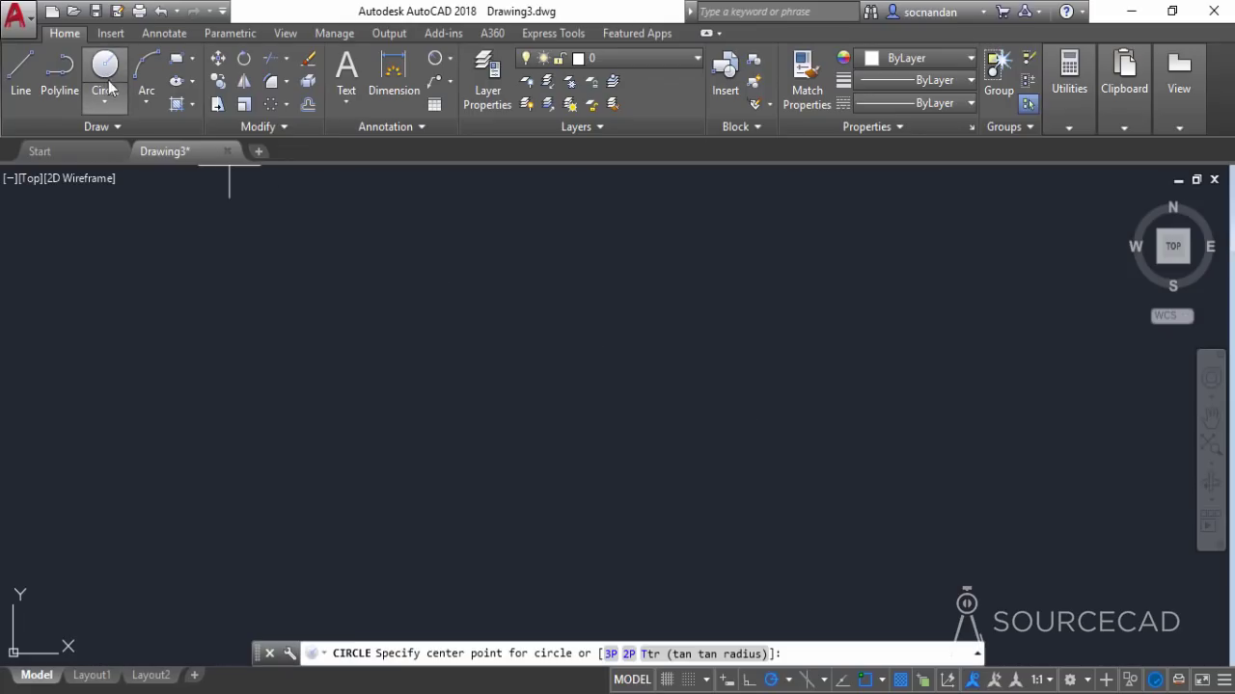
left_click(567, 397)
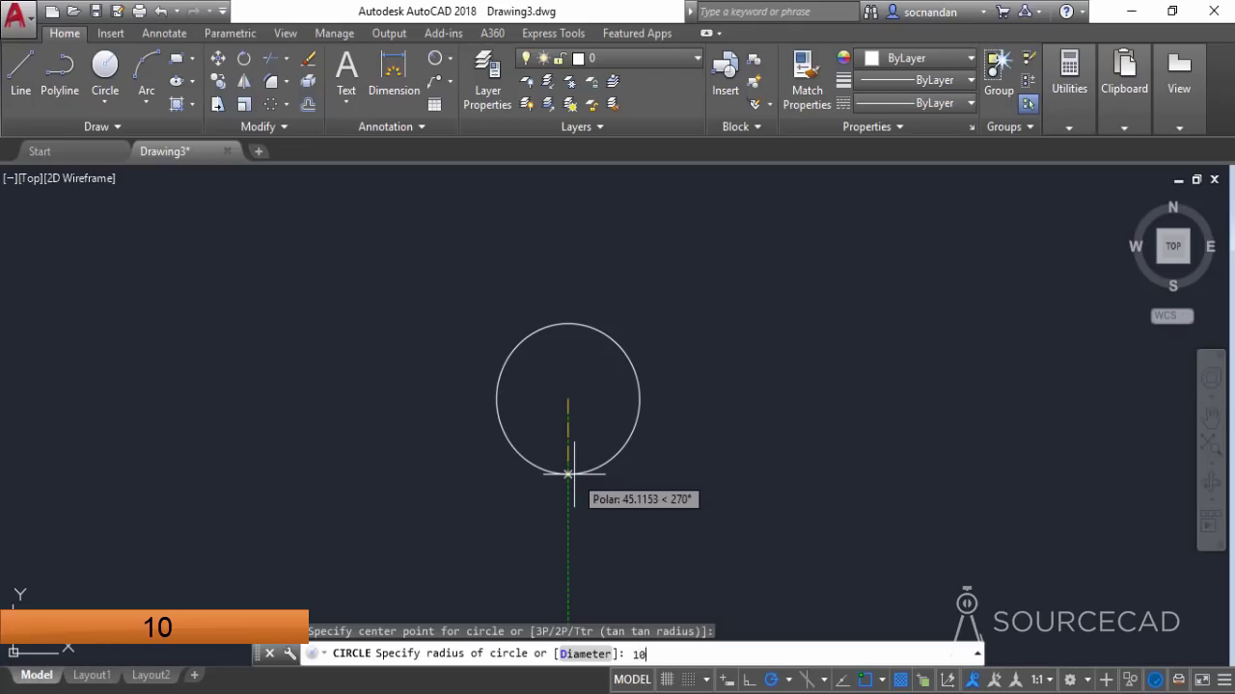
key("Return")
scroll(572, 399, "up", 4)
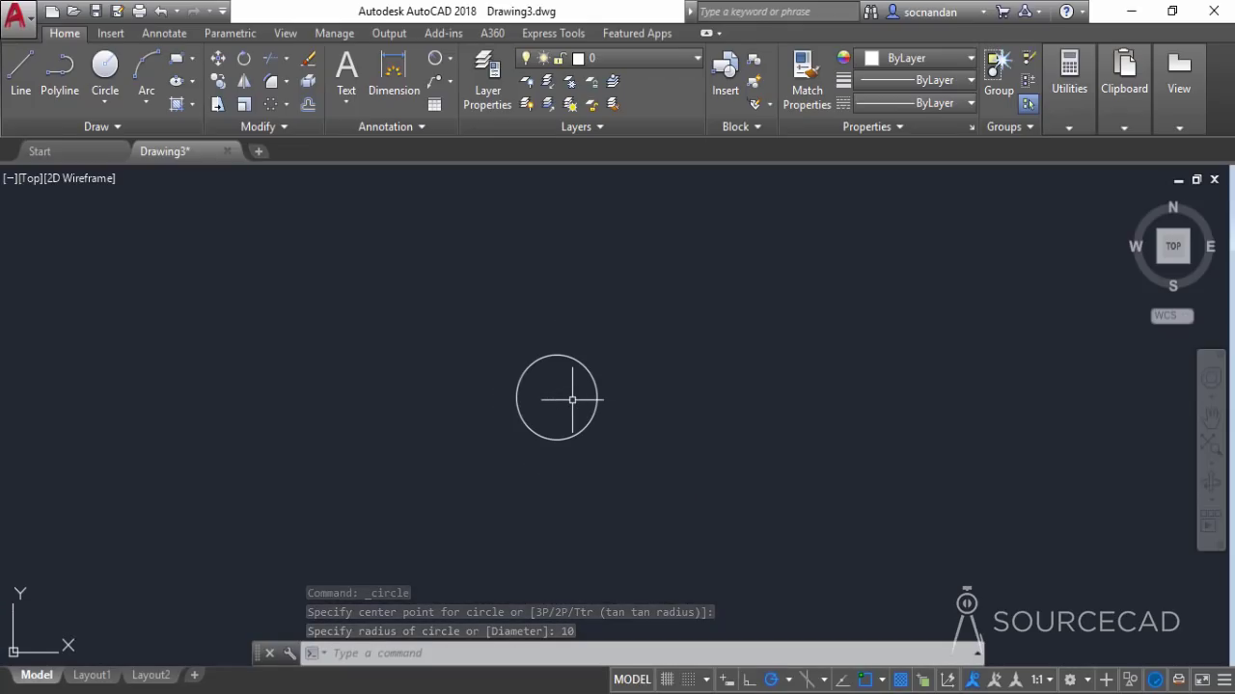
scroll(572, 399, "up", 2)
scroll(572, 399, "up", 2)
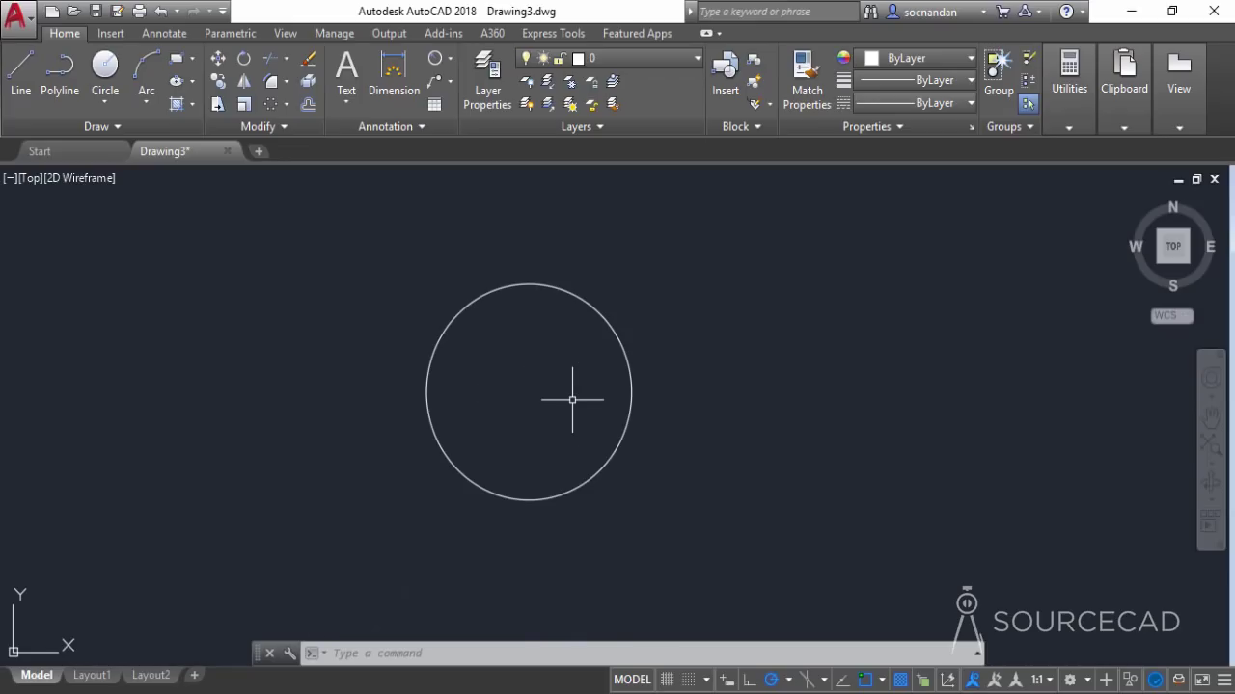
middle_click_drag(573, 399, 627, 408)
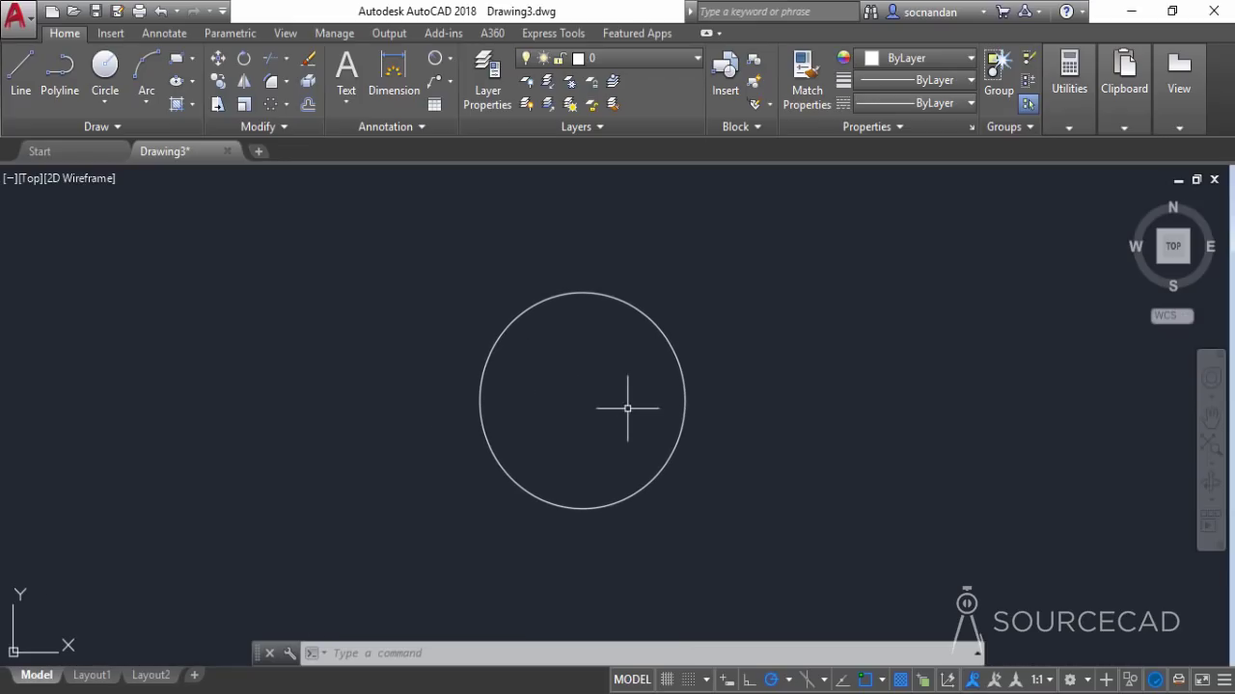
Add concentric circles of radius 7 and 5 at the same centre.
type("c")
key("Return")
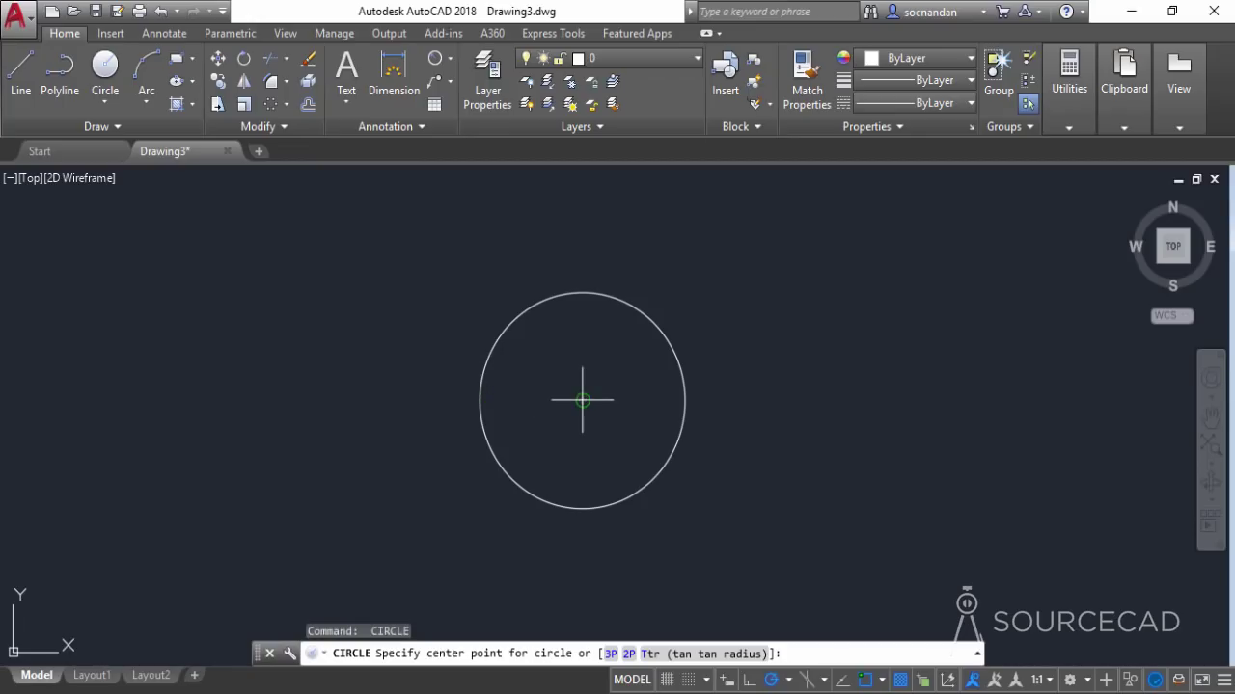
left_click(583, 399)
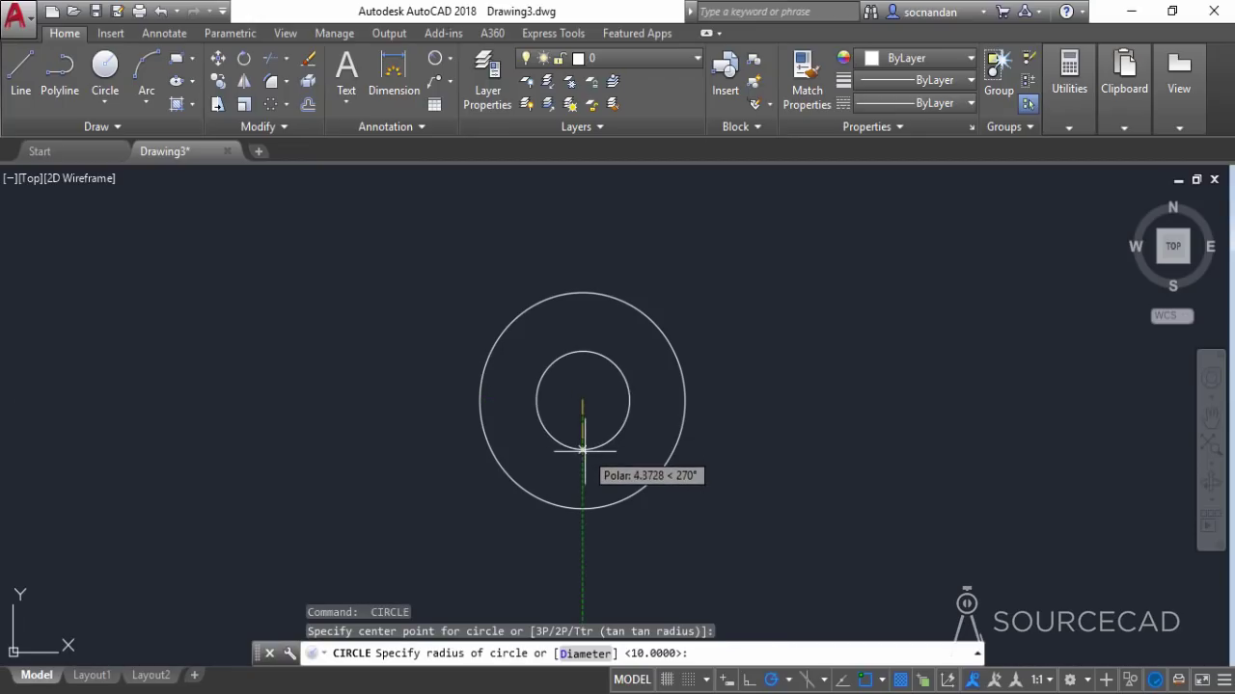
type("7")
key("Return")
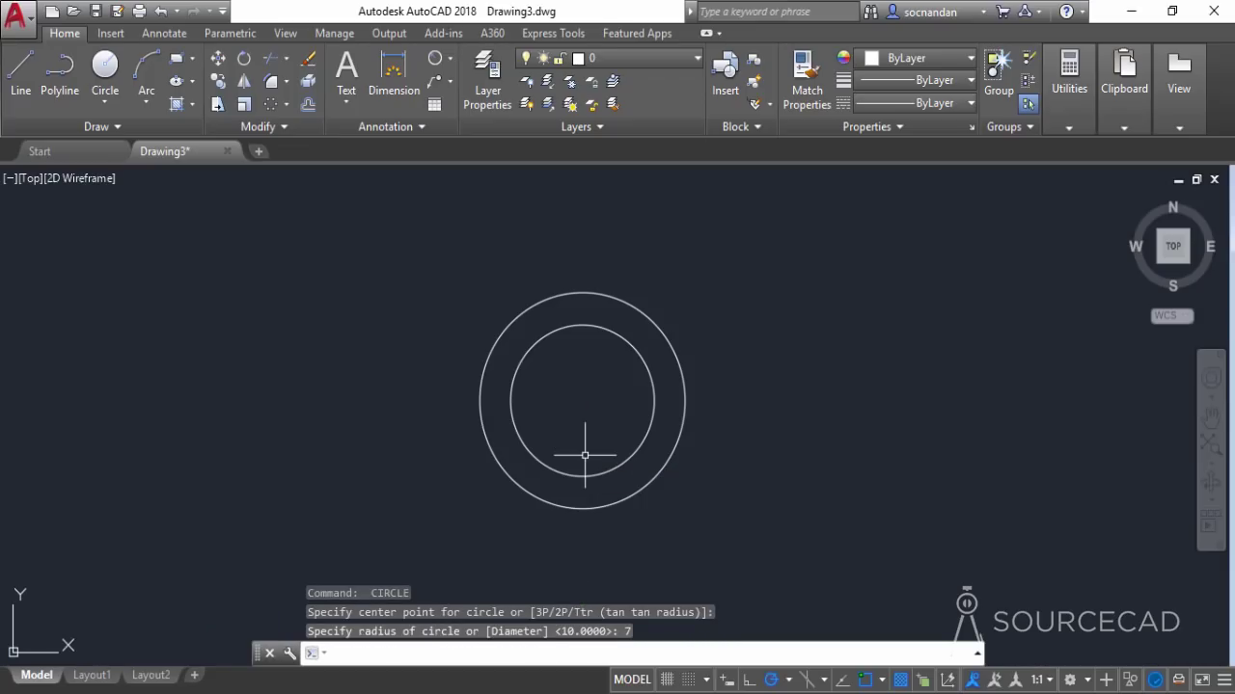
key("Return")
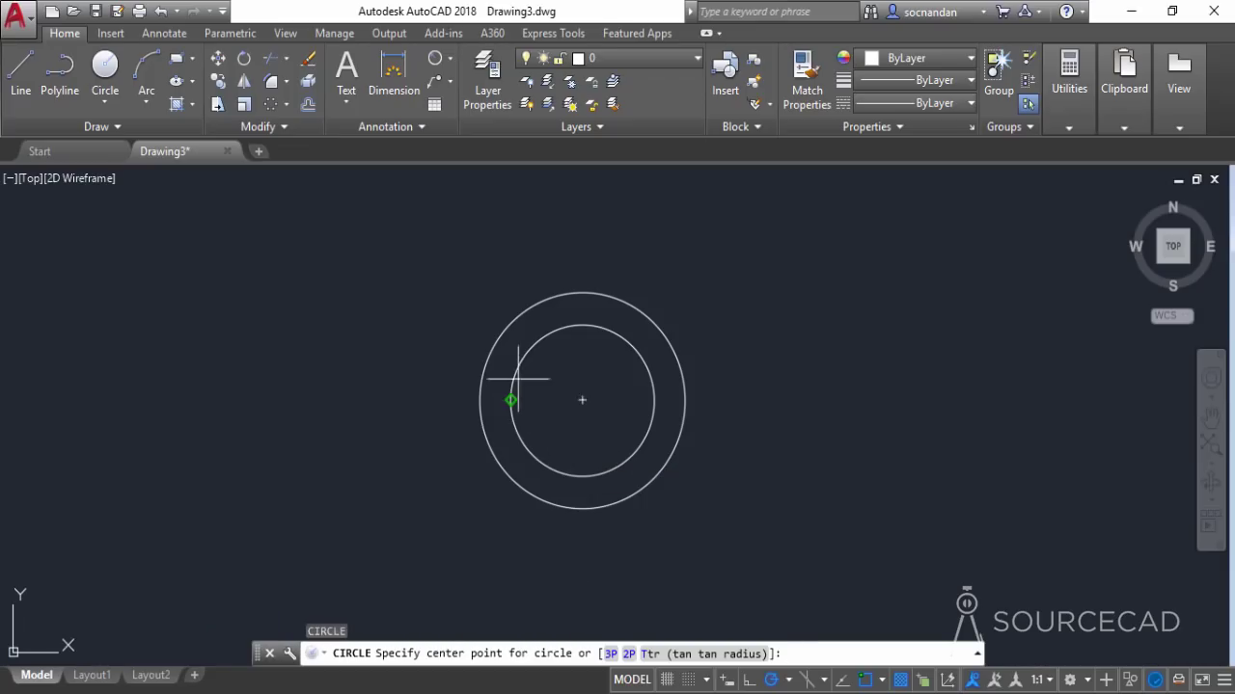
left_click(581, 401)
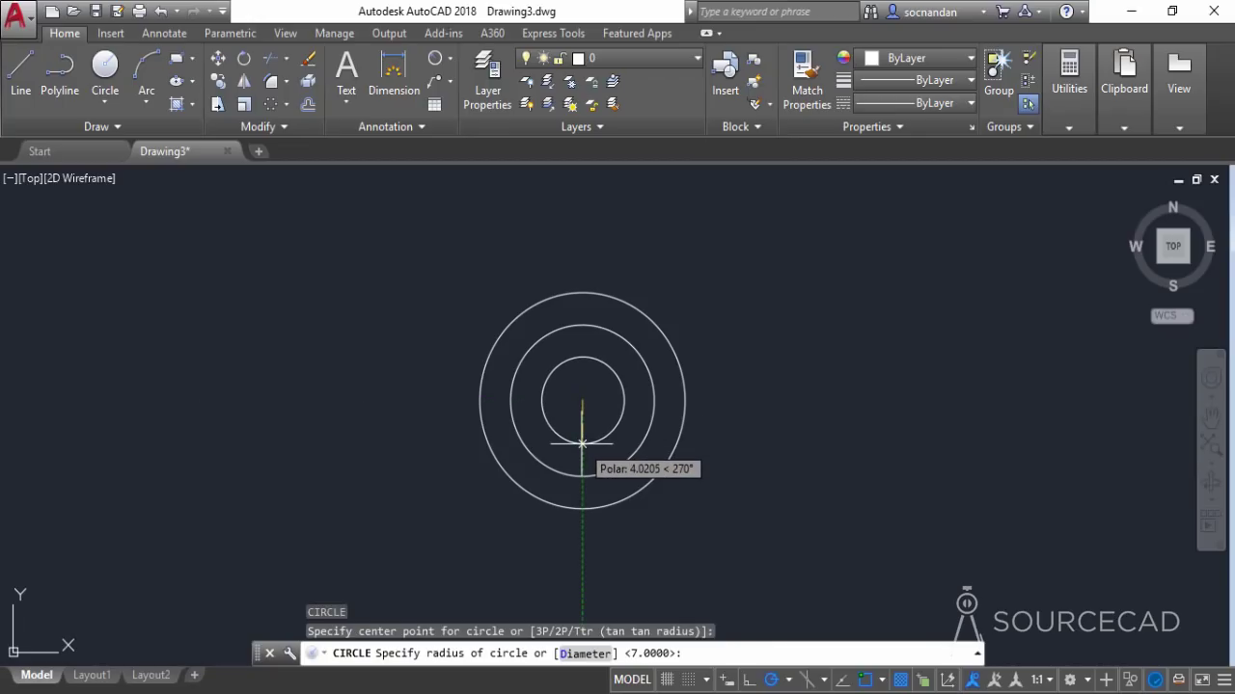
type("5")
key("Return")
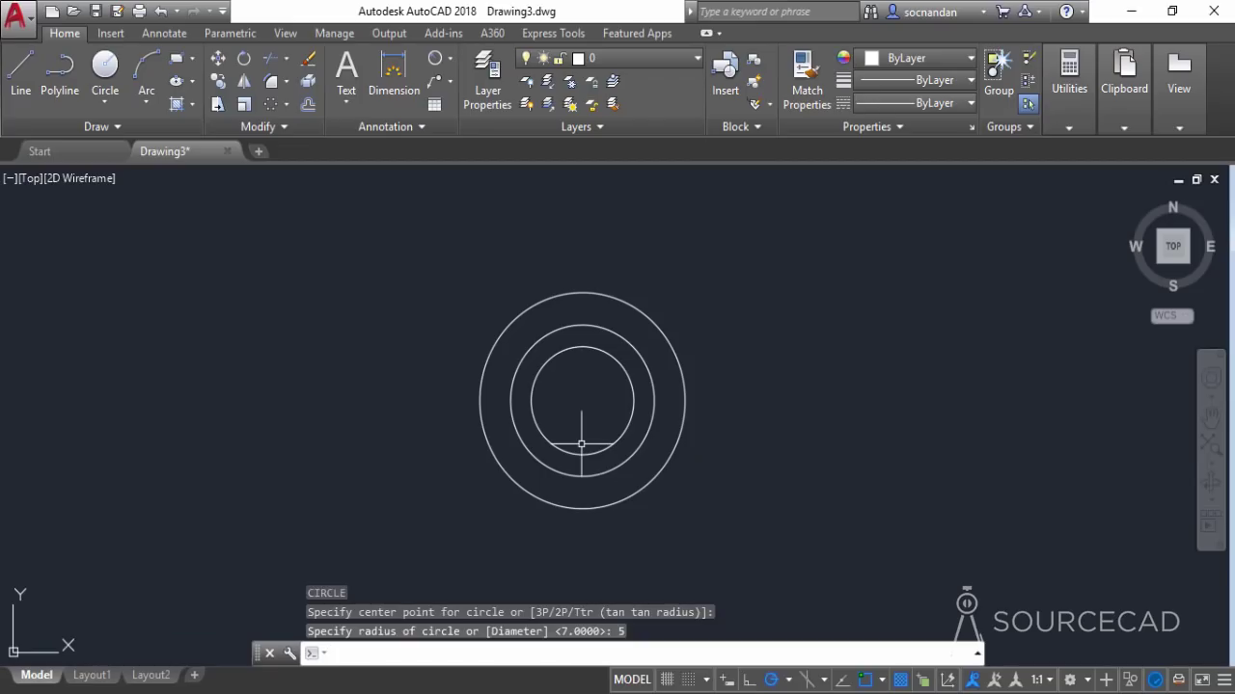
Add concentric circles of radius 3 and 2 at the shared centre.
key("Return")
left_click(584, 400)
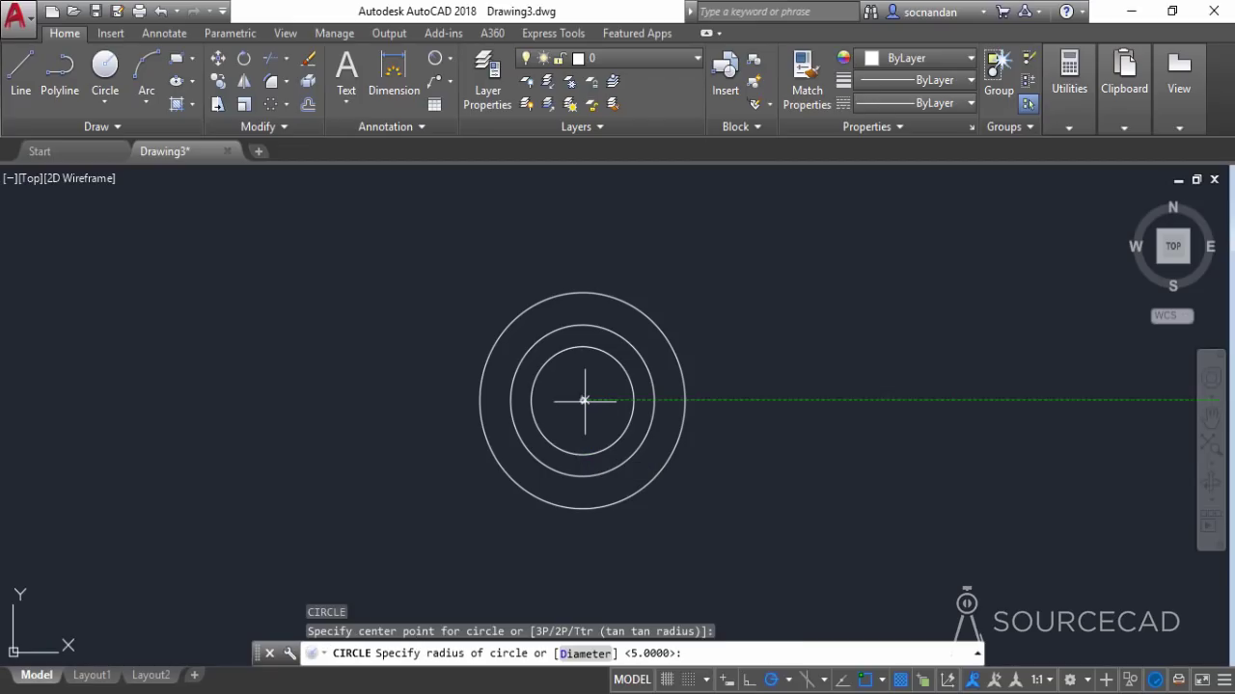
type("3")
key("Return")
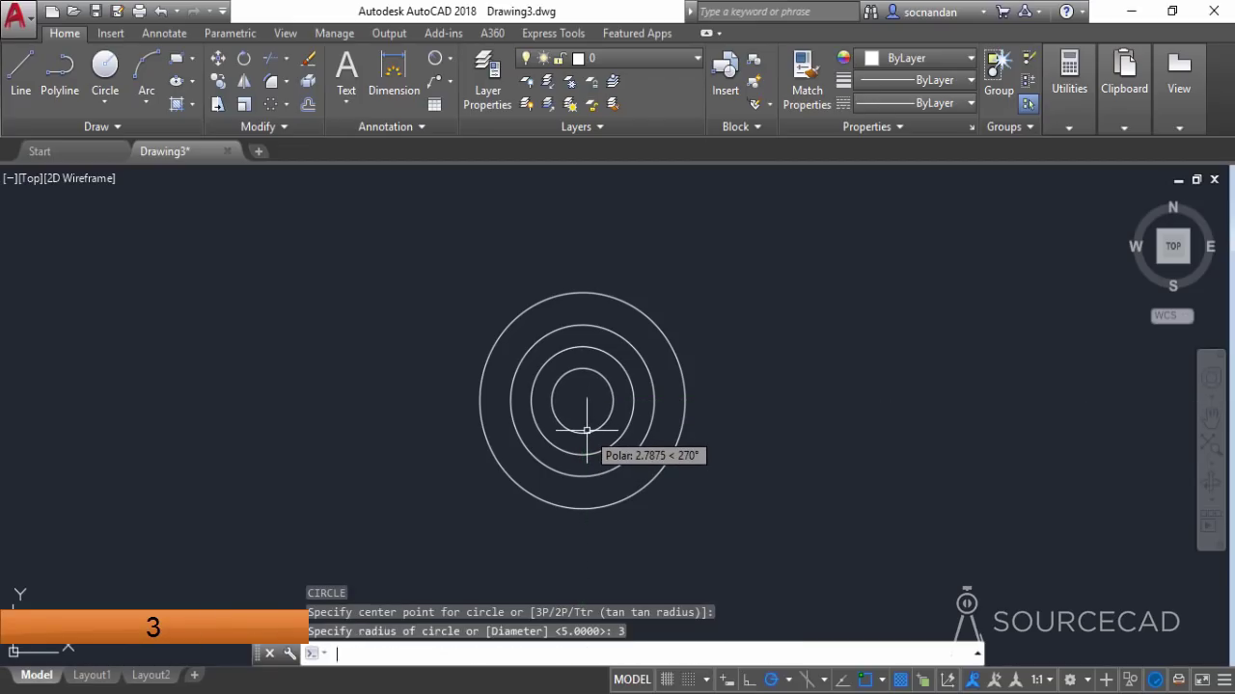
key("Return")
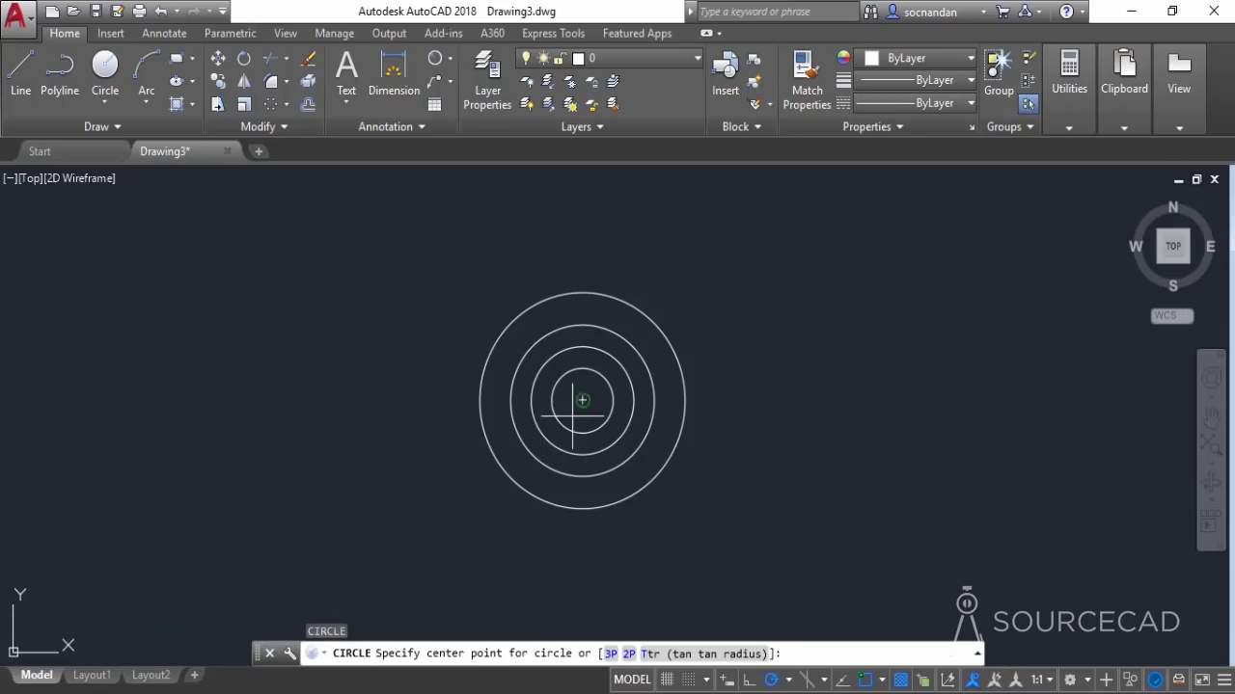
left_click(583, 400)
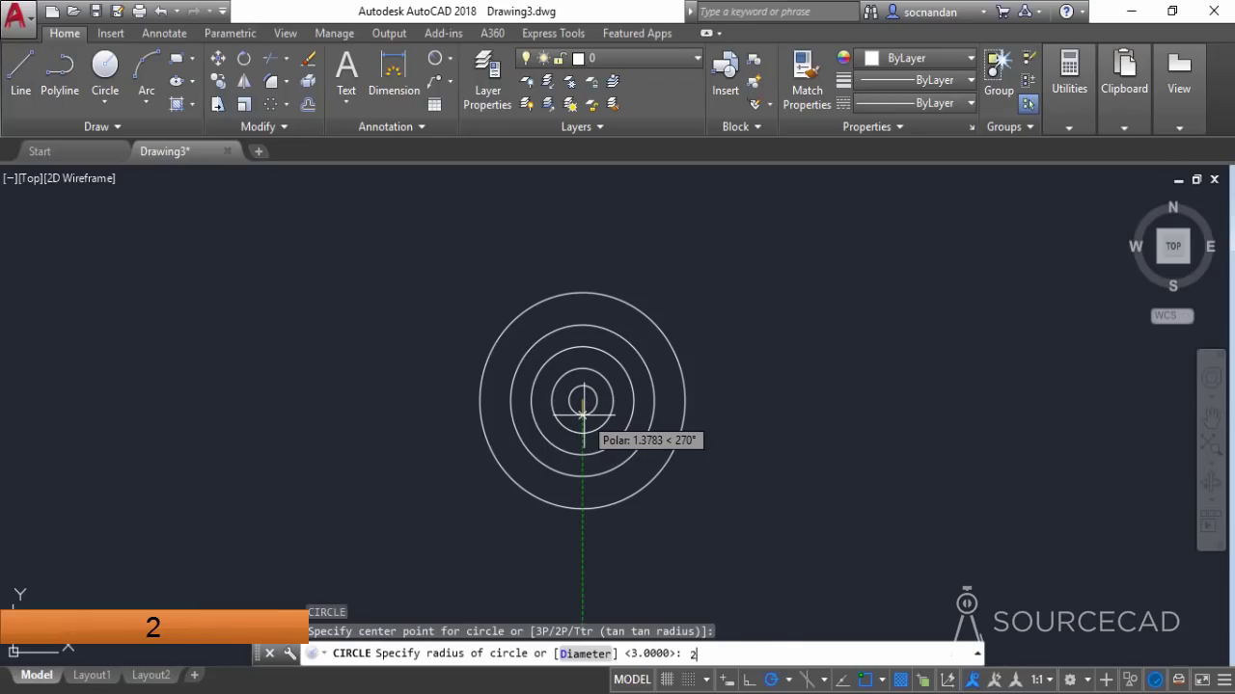
type("2")
key("Return")
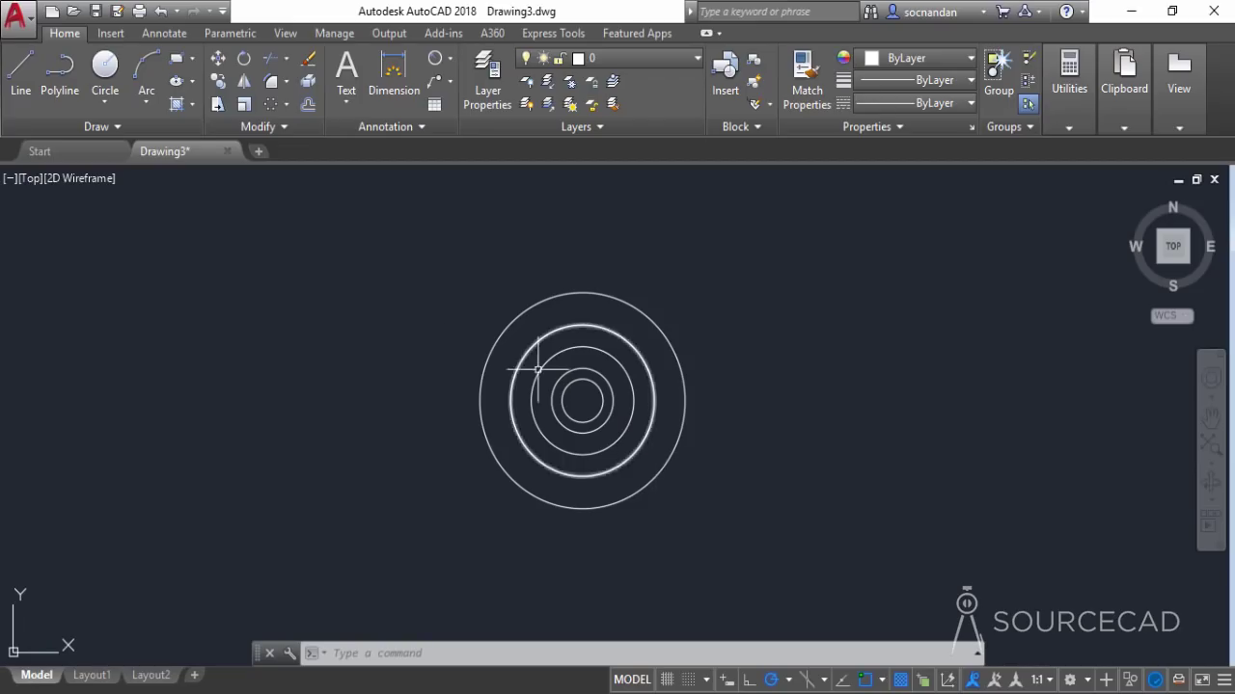
Draw a line from the circles' centre at 60° past the outer circle, then select it.
left_click(21, 78)
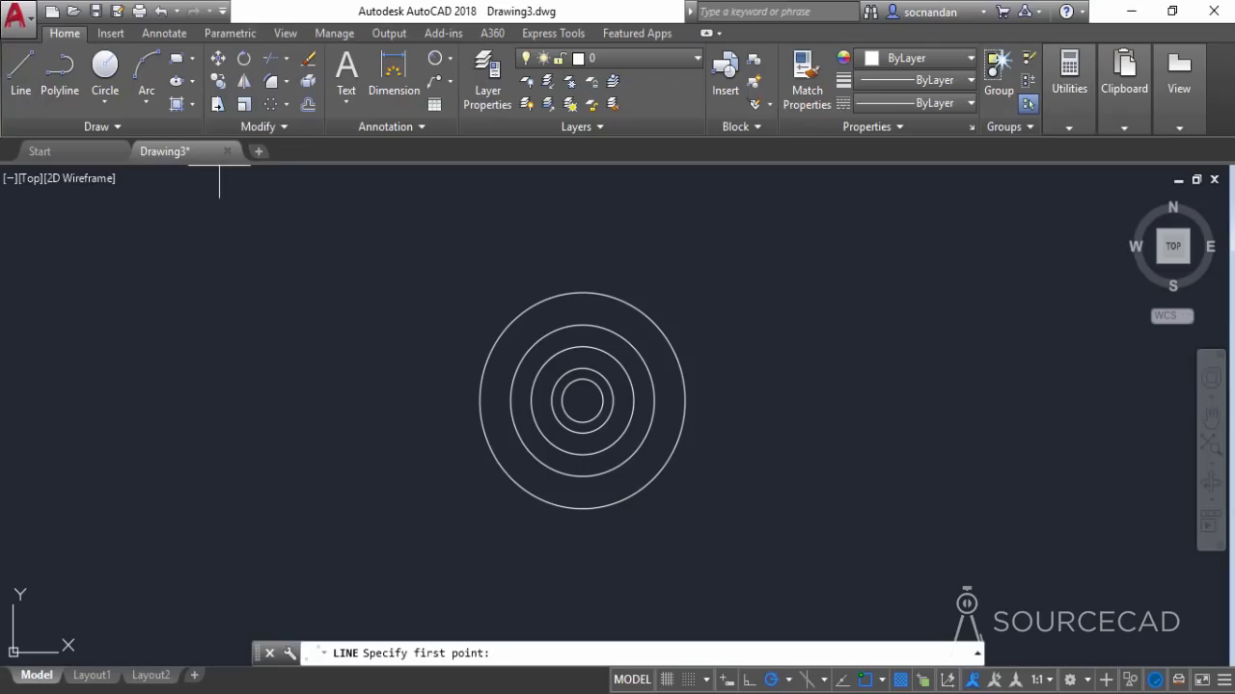
left_click(582, 400)
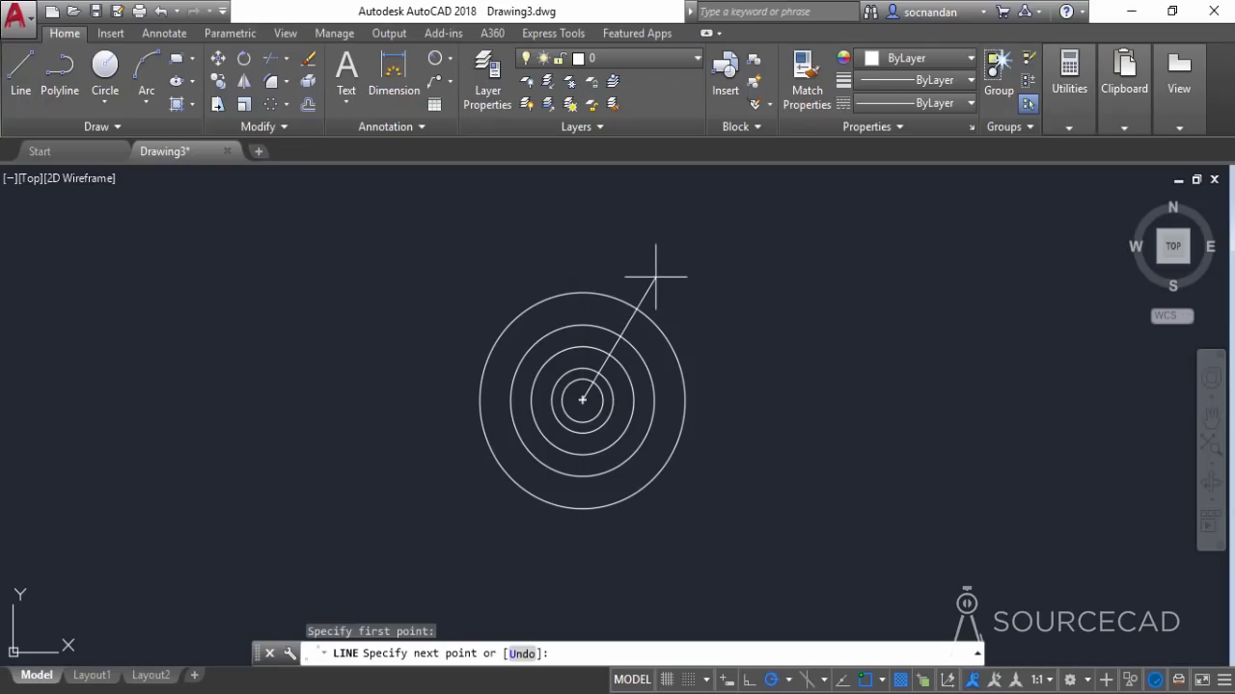
key("F8")
type("<")
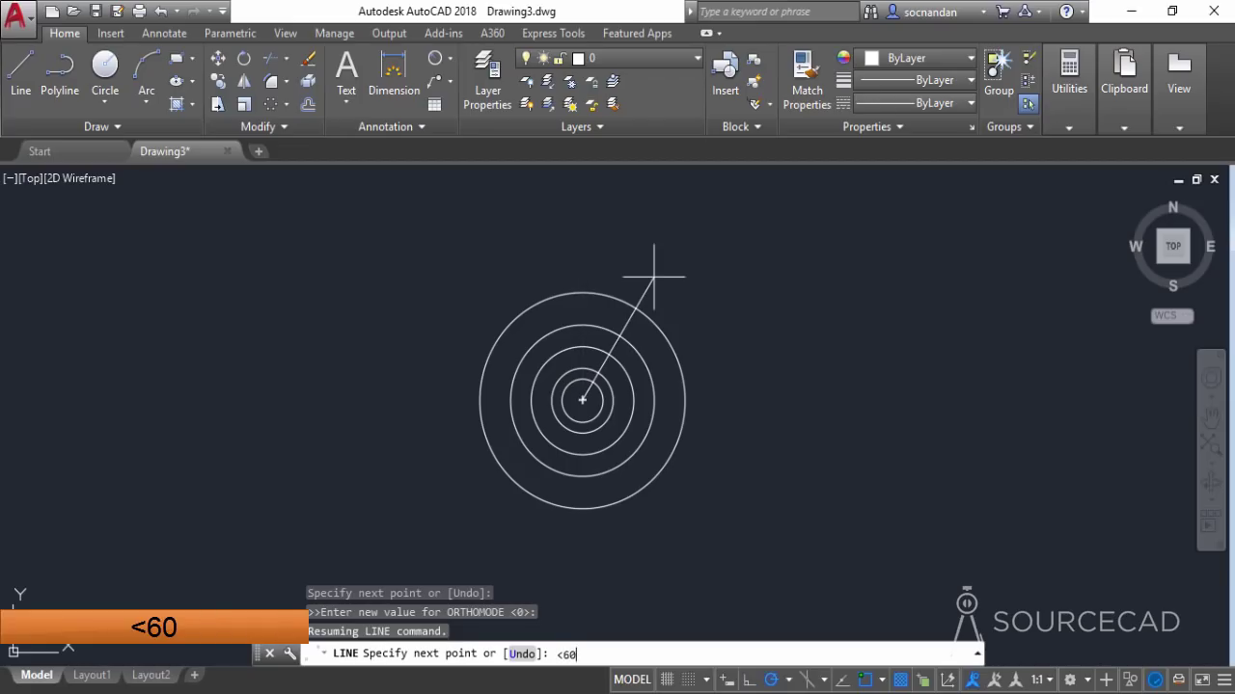
type("60")
key("Return")
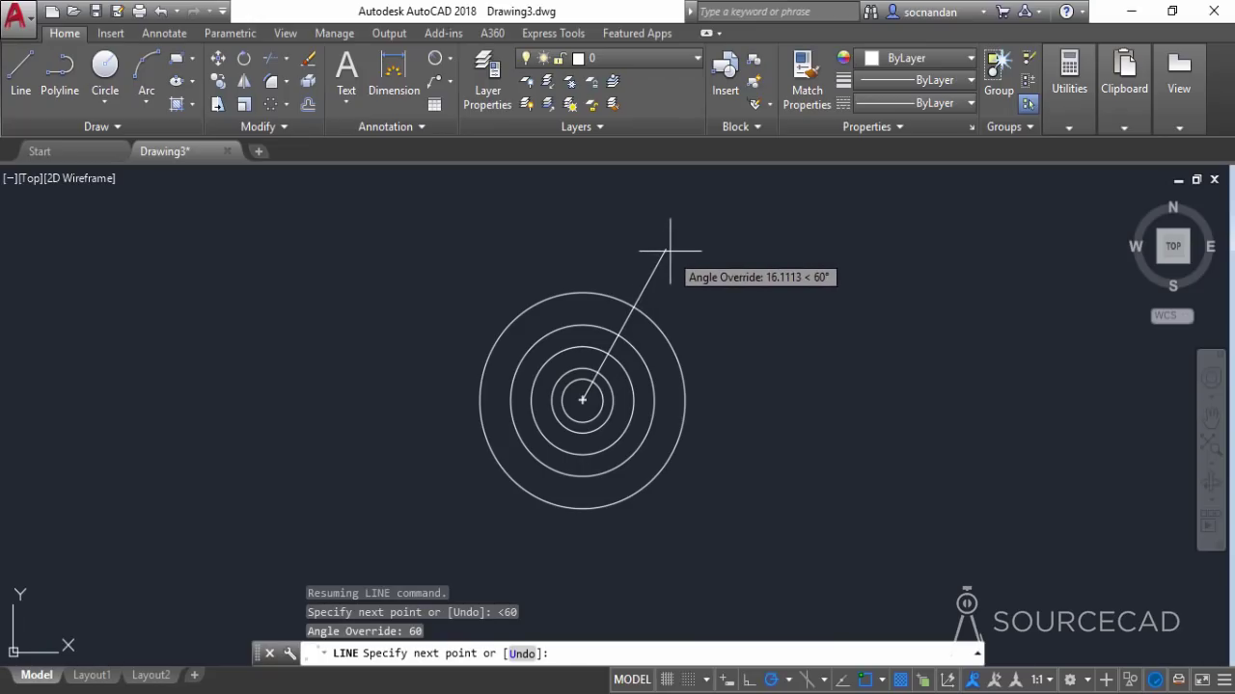
left_click(667, 249)
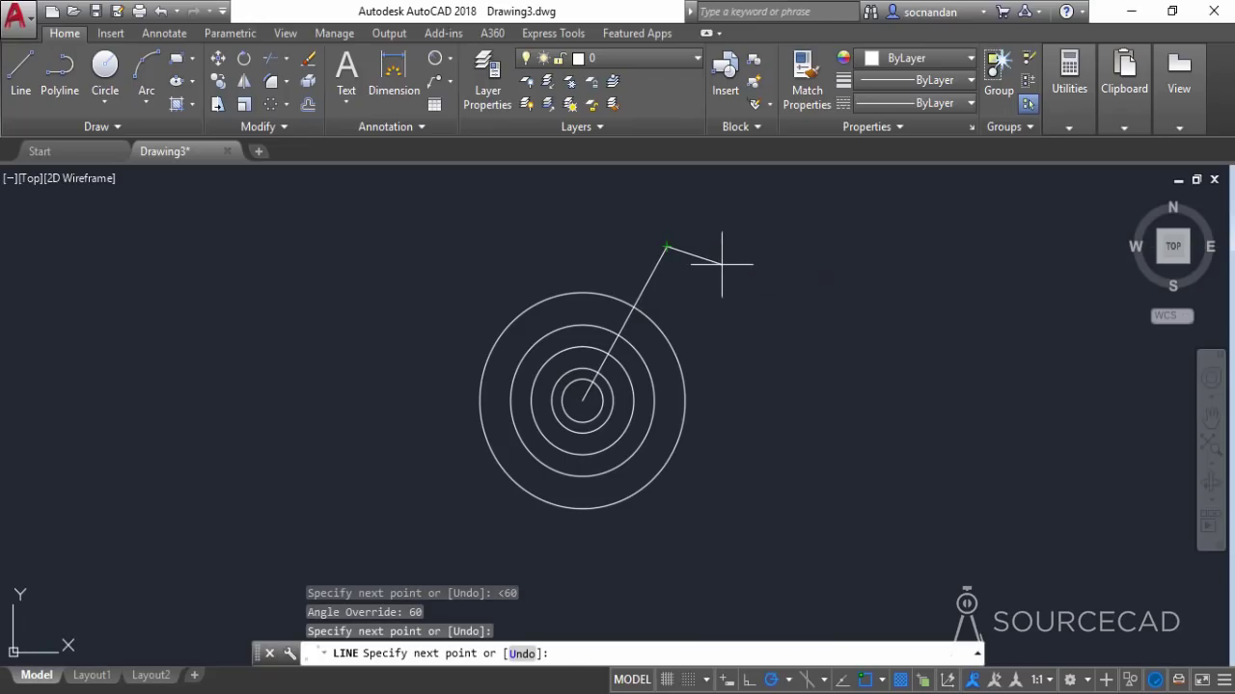
key("Return")
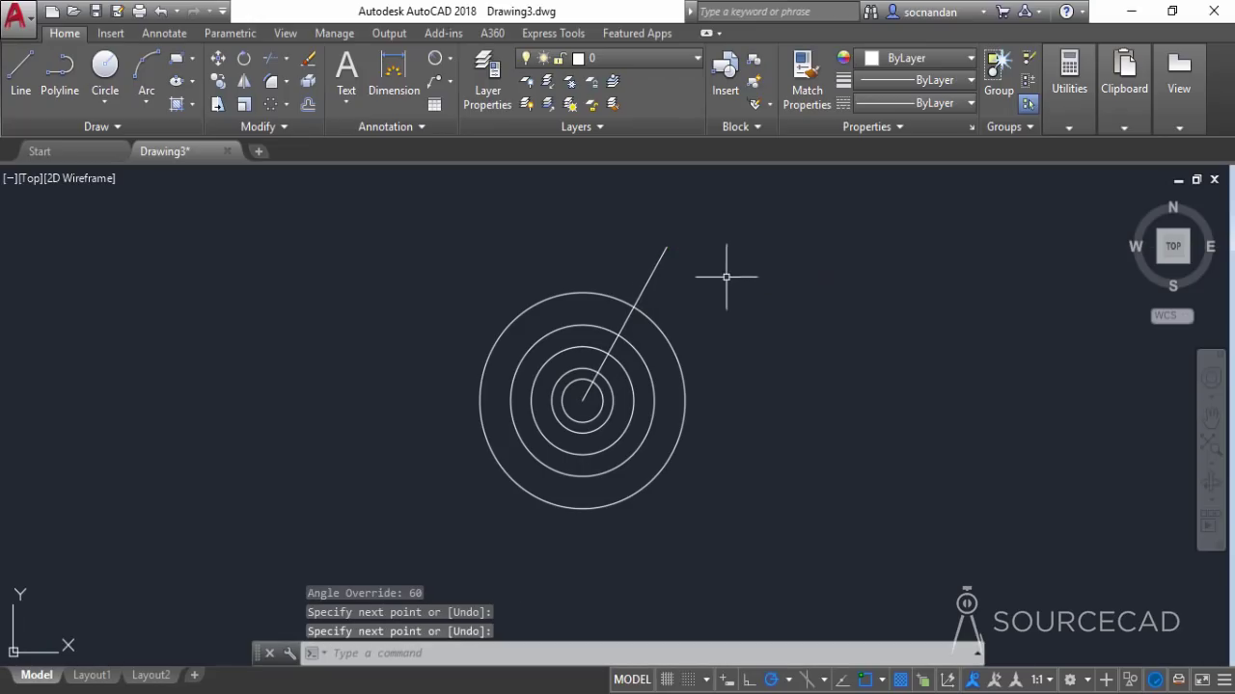
left_click(662, 262)
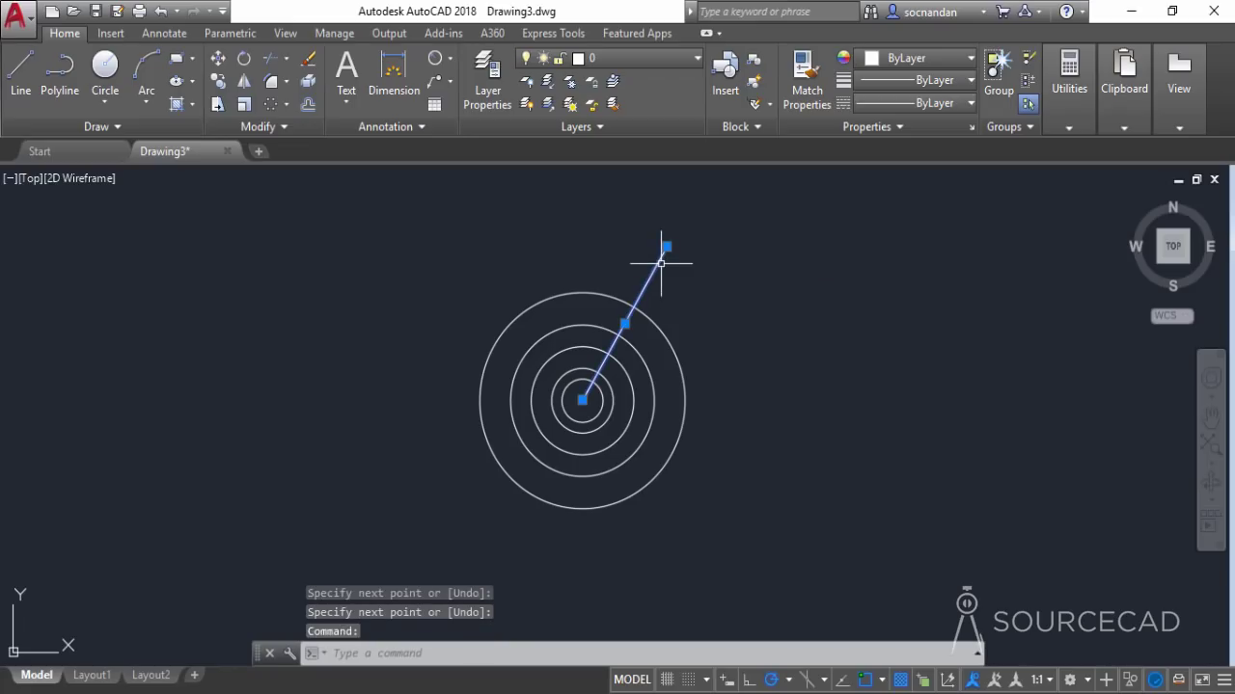
Mirror the 60° line across the vertical axis through the centre, keeping the original.
left_click(245, 86)
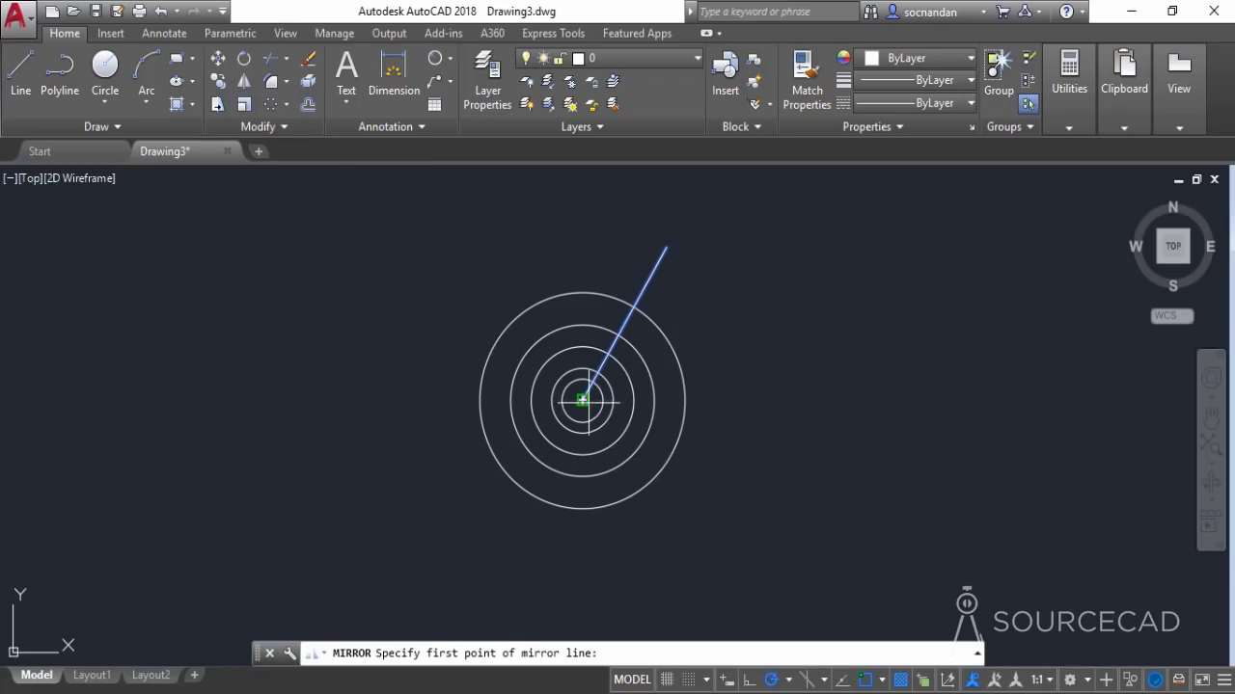
left_click(581, 400)
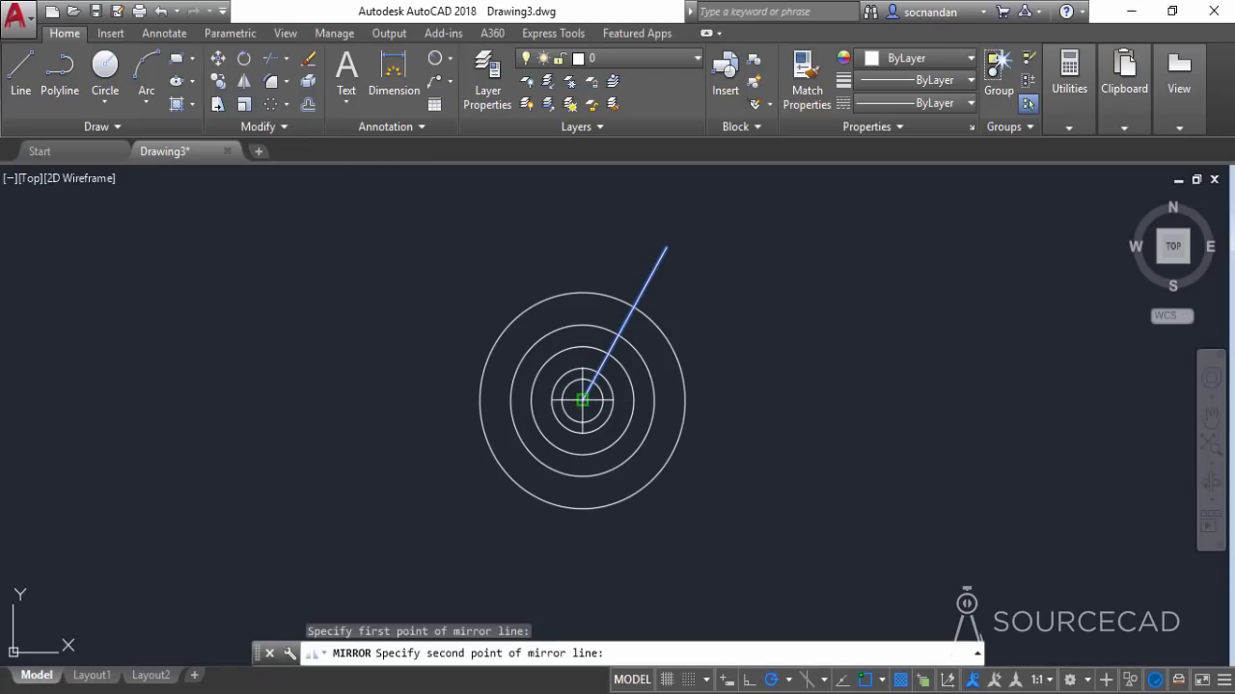
left_click(583, 229)
key("Return")
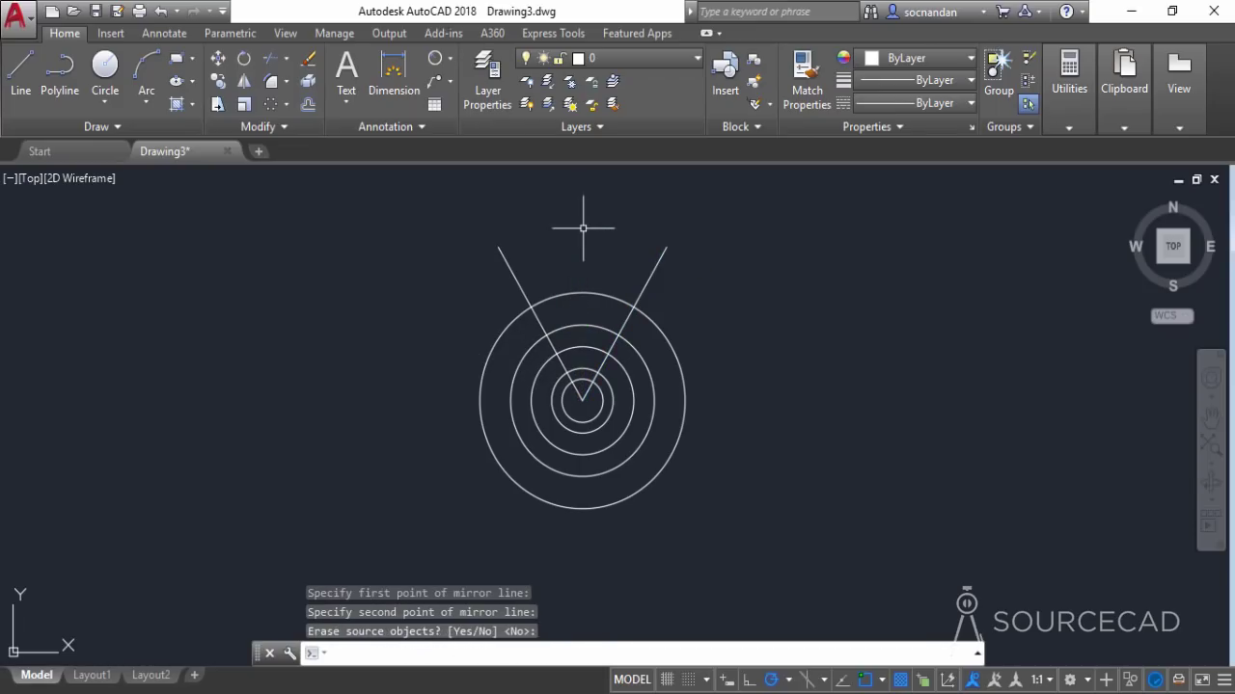
Draw two 2-point circles on the V lines, each spanning the gap between adjacent rings.
left_click(107, 101)
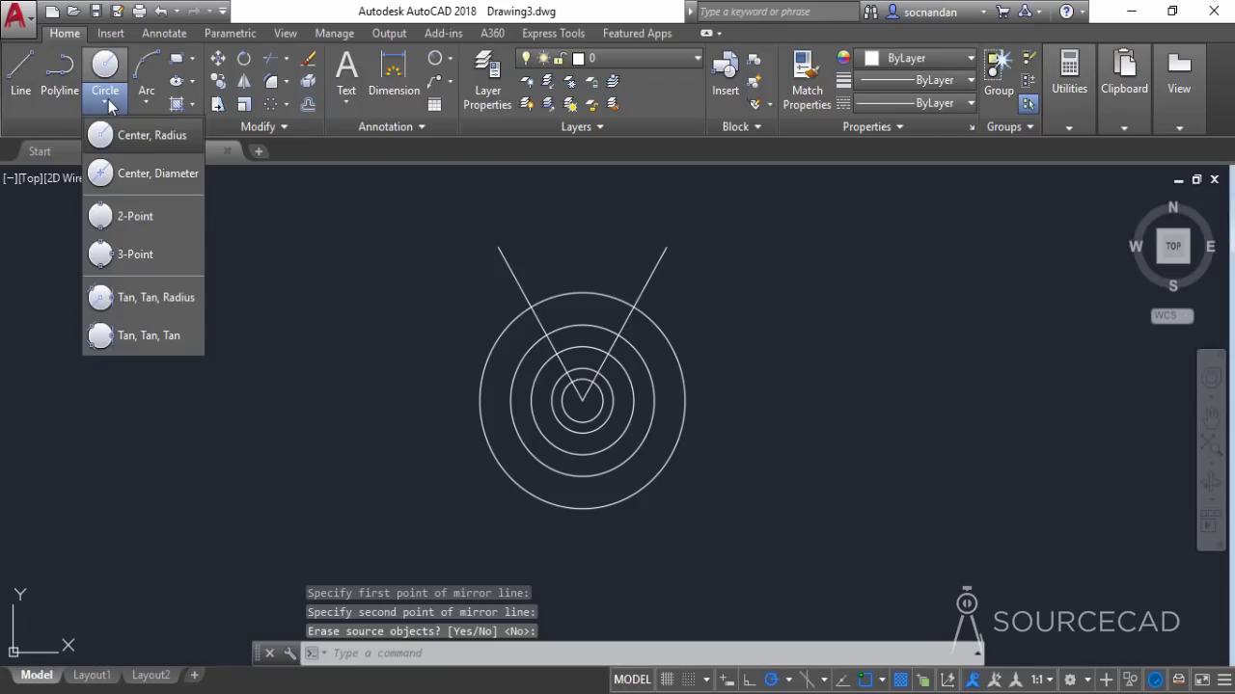
left_click(166, 221)
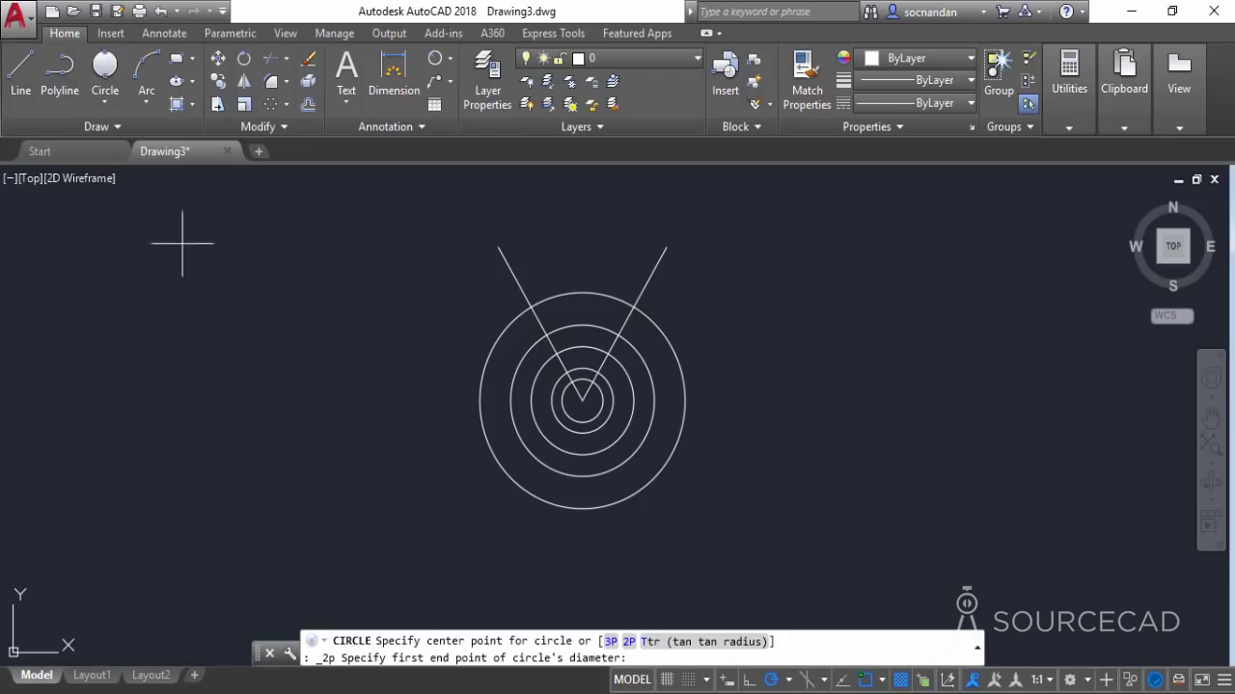
left_click(547, 335)
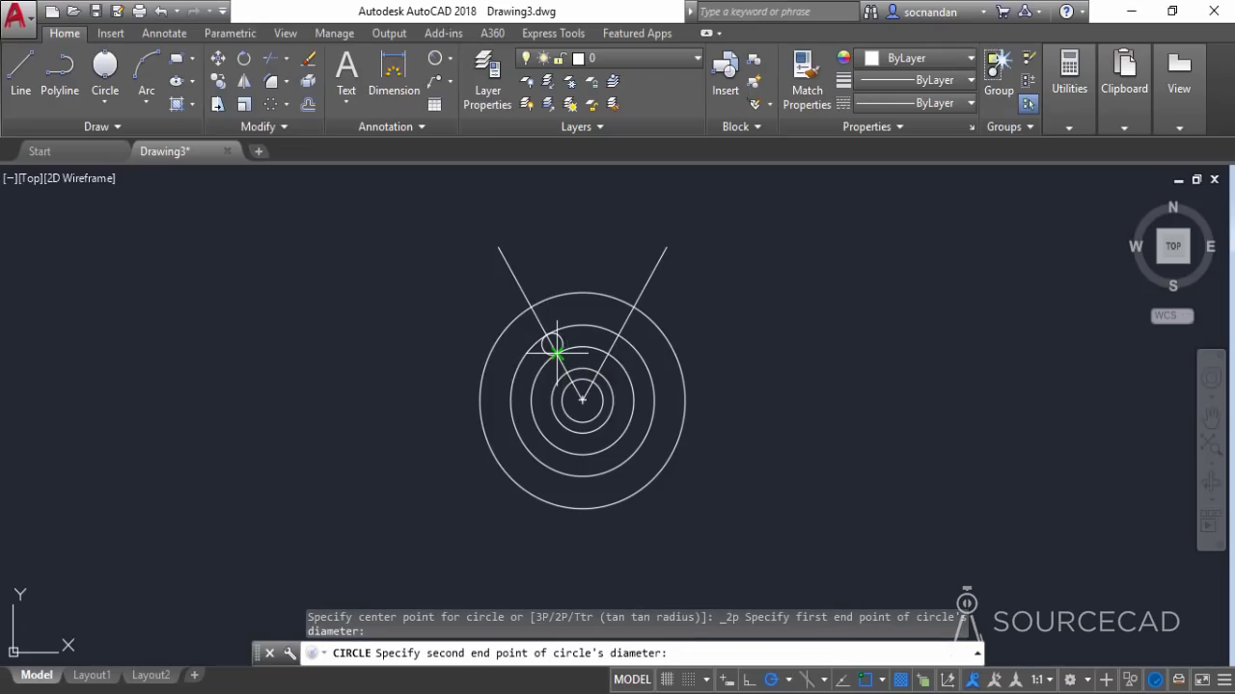
left_click(556, 353)
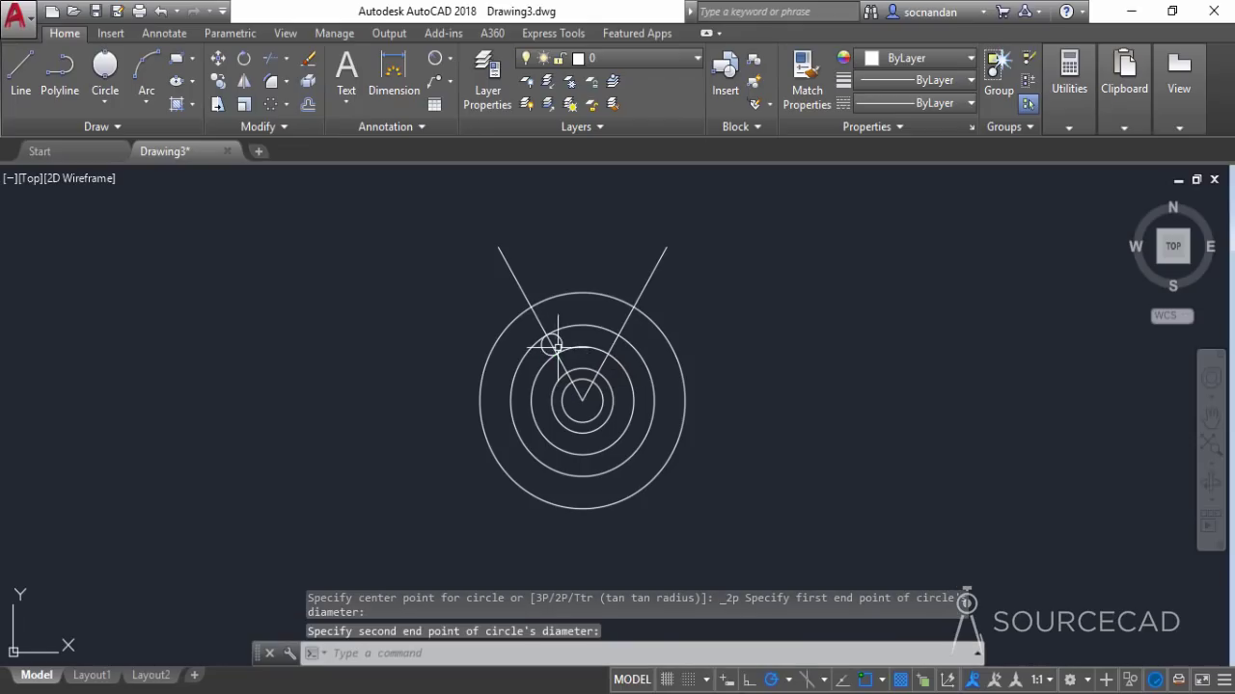
left_click(108, 69)
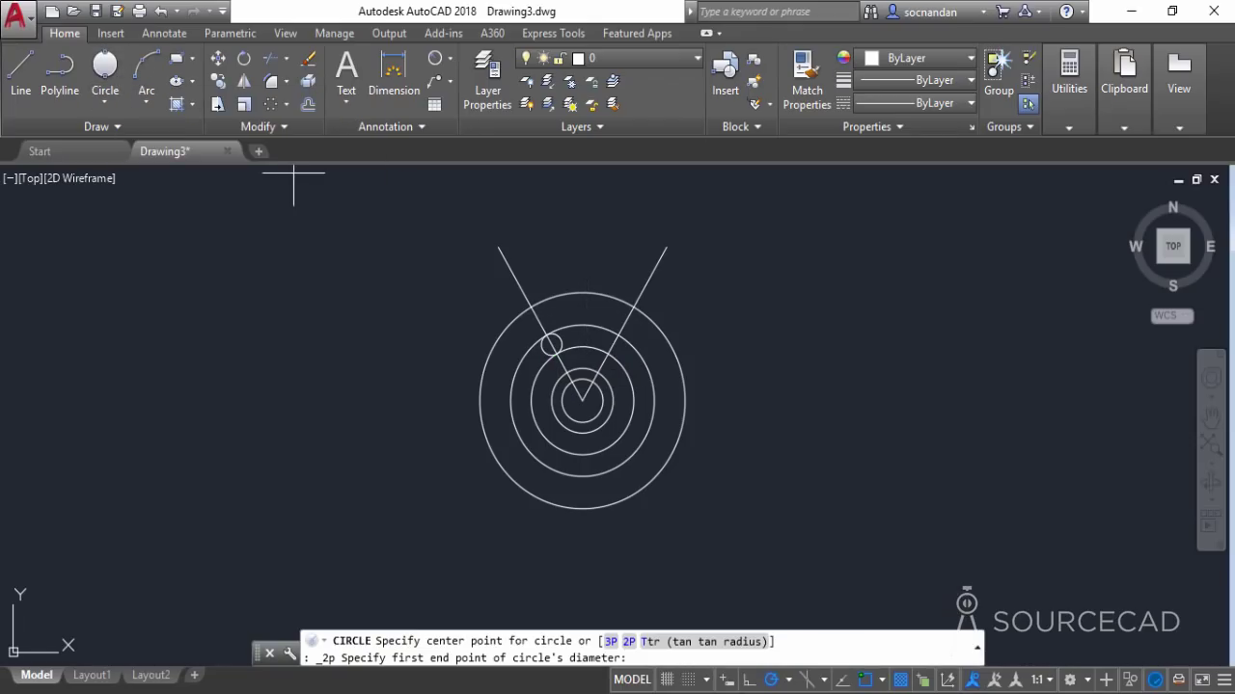
left_click(617, 335)
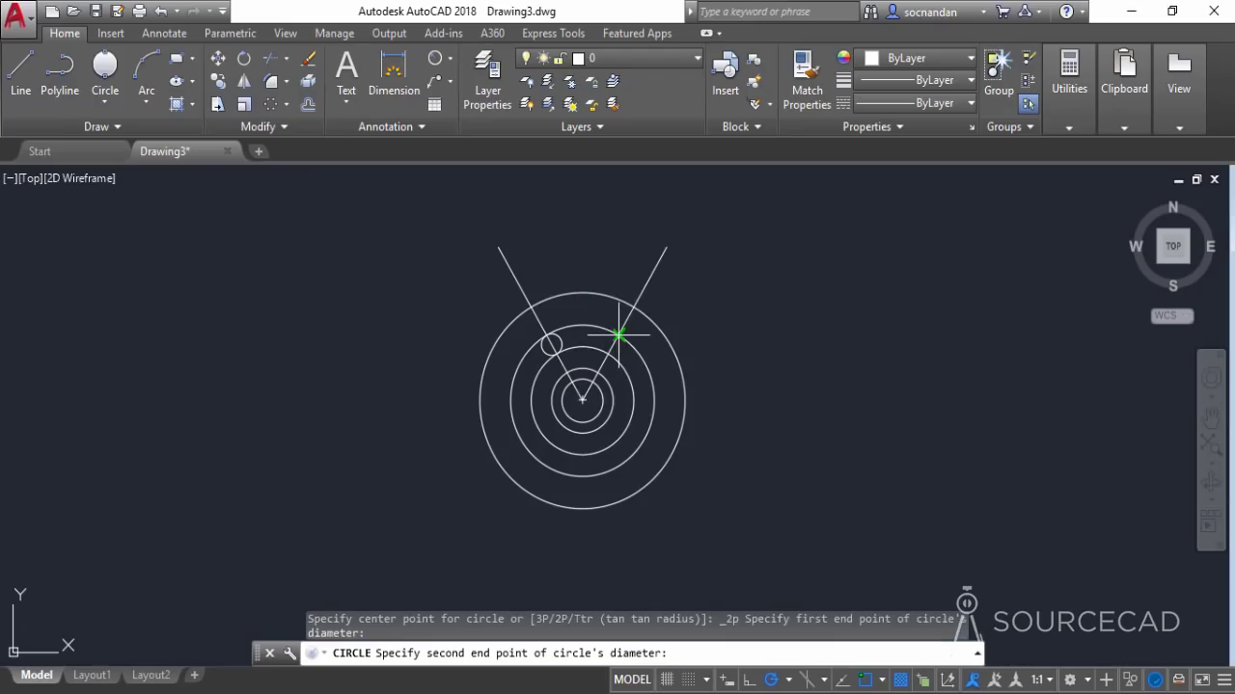
left_click(610, 355)
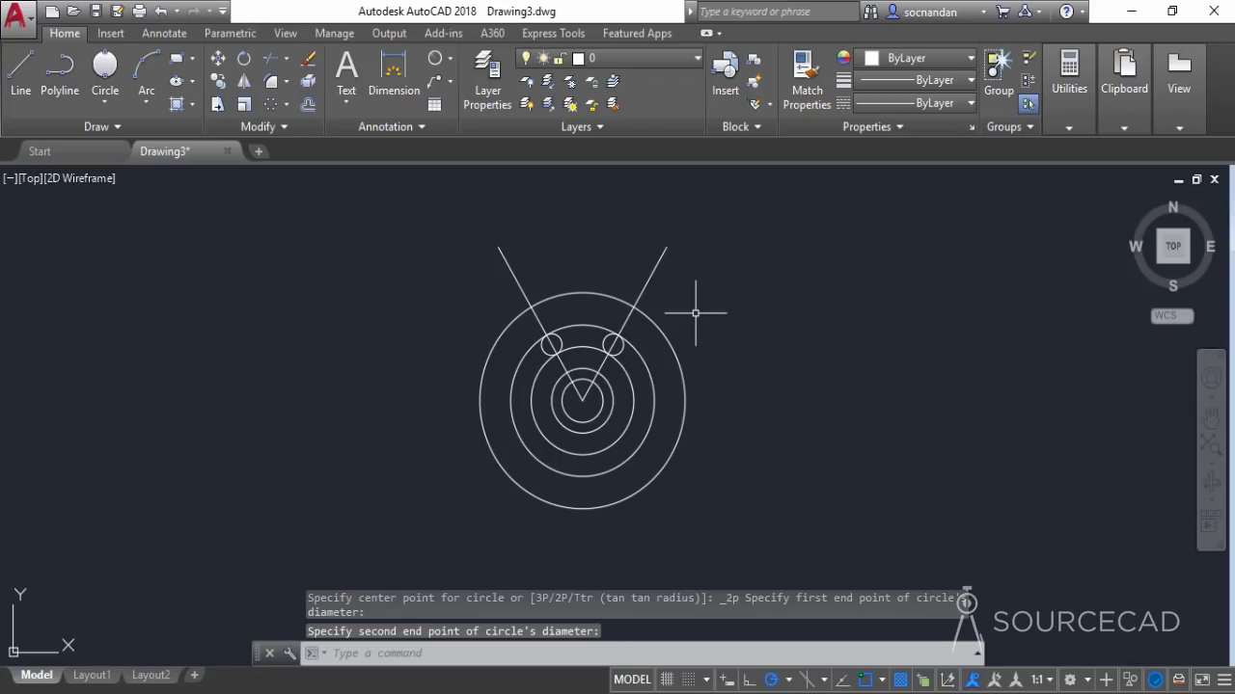
left_click(663, 251)
Erase both lines of the V.
left_click(503, 256)
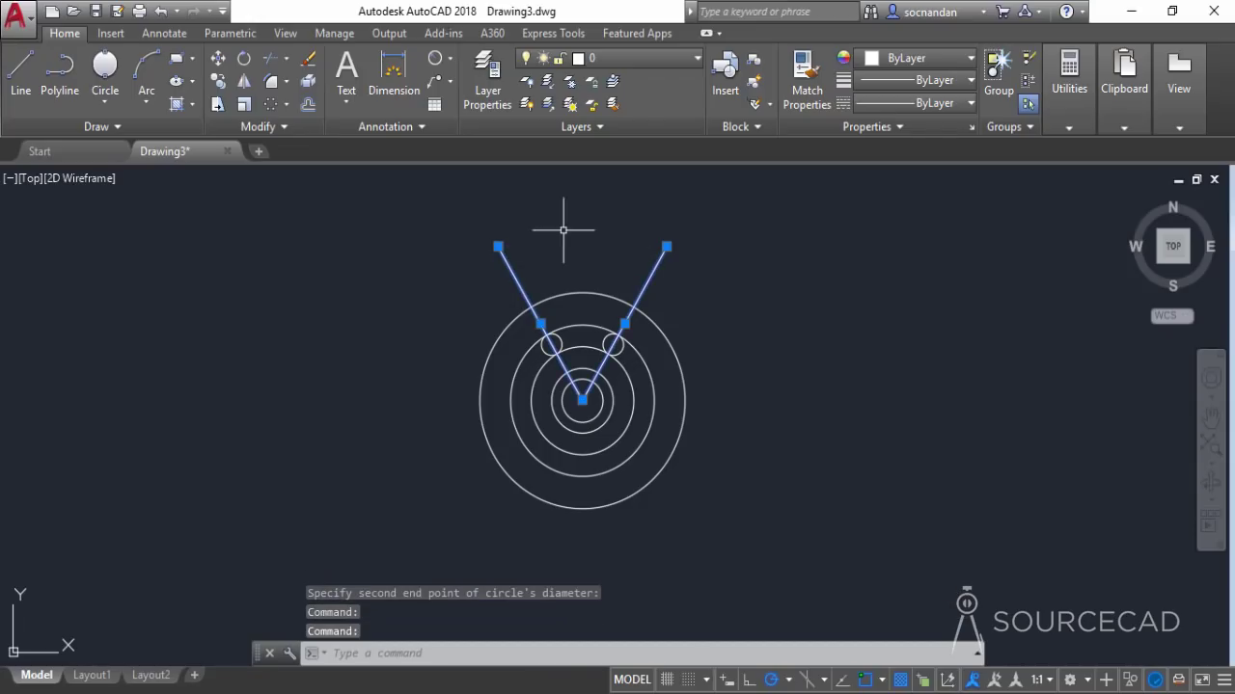
right_click(565, 232)
left_click(641, 349)
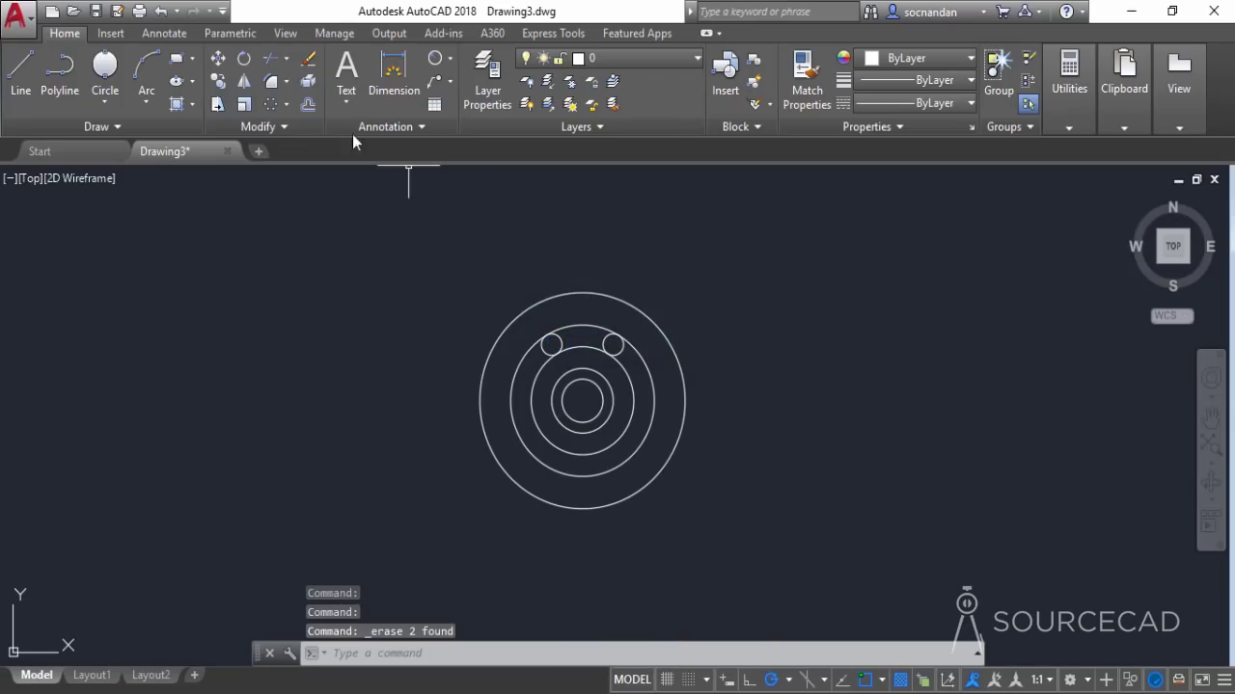
Trim the ring segments and small circles into a curved slot above the centre.
left_click(273, 62)
key("Return")
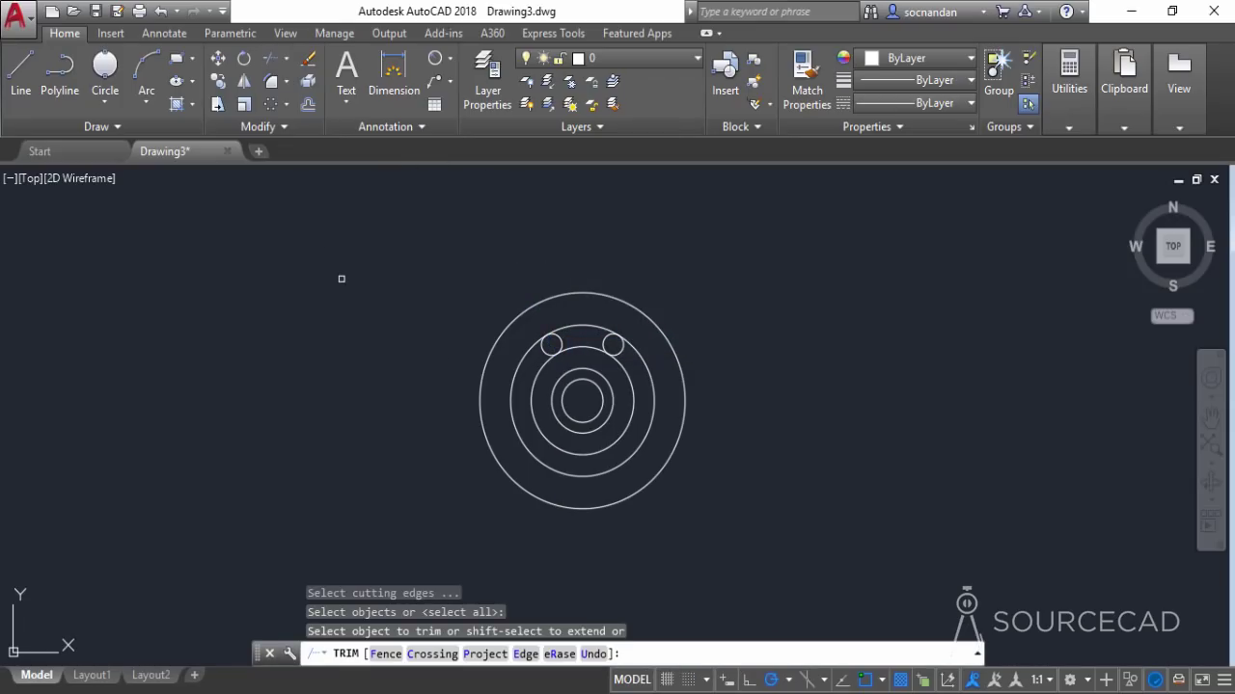
left_click(522, 374)
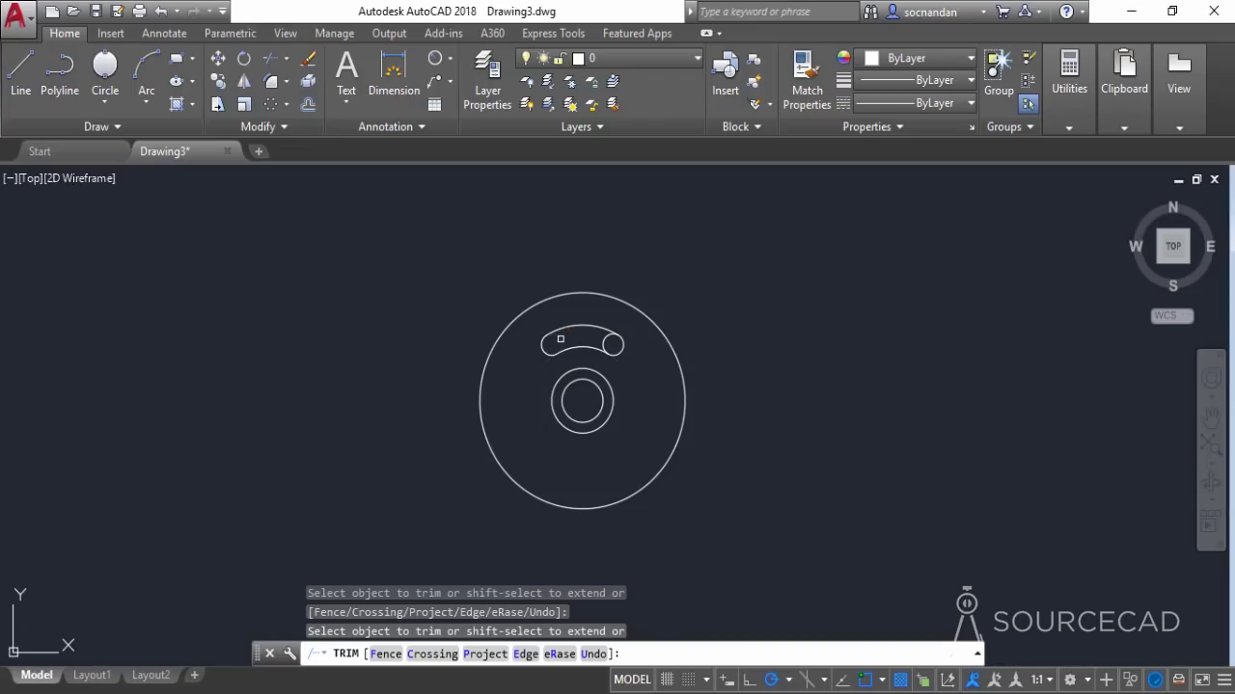
right_click(679, 284)
left_click(701, 298)
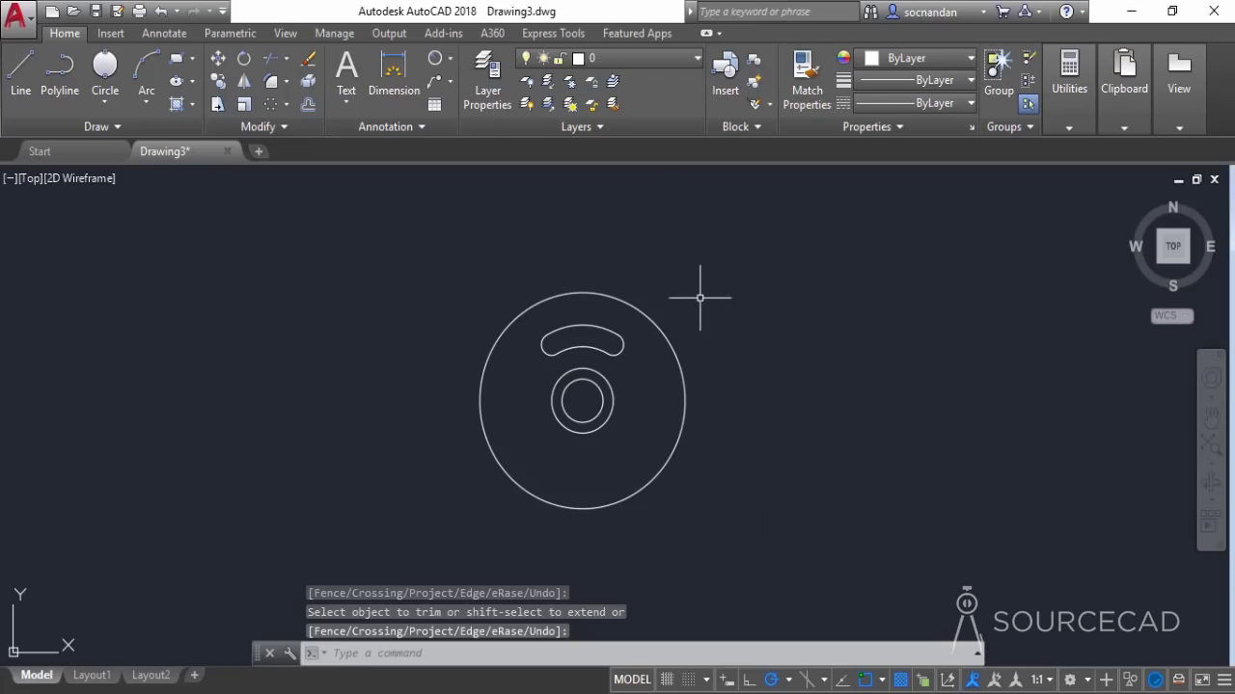
With Quadrant snap on, draw a radius 1.6 circle at the outer circle's top quadrant.
left_click(106, 97)
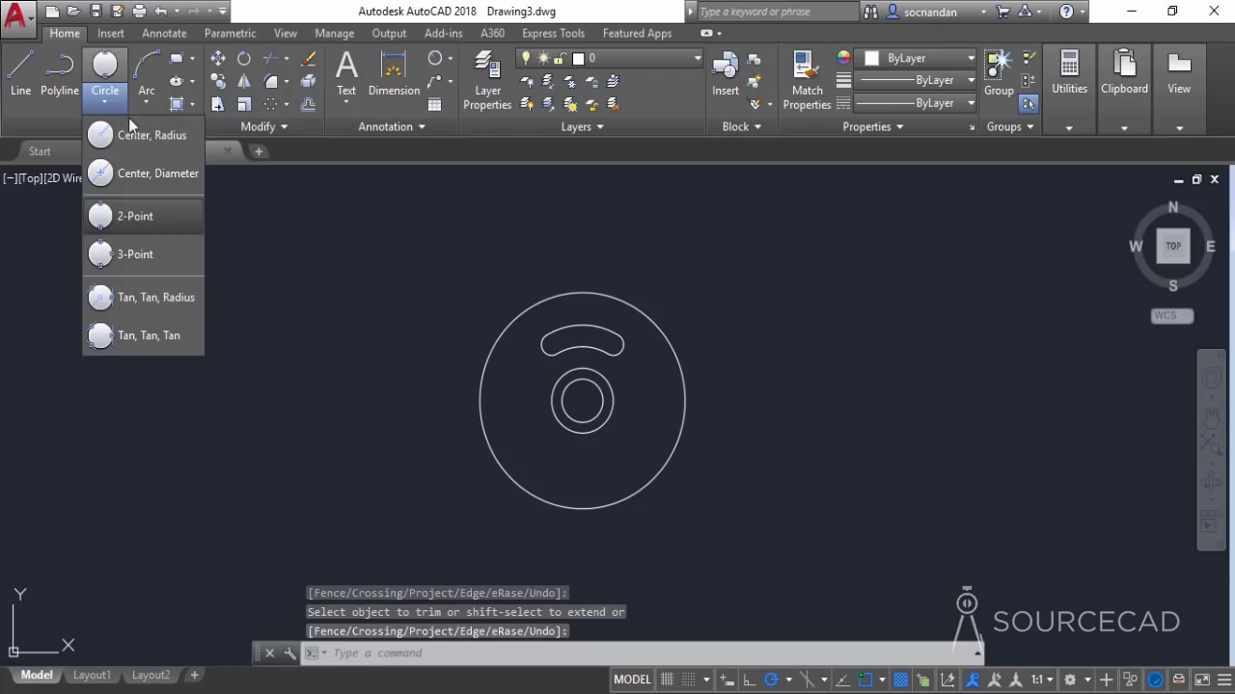
left_click(157, 138)
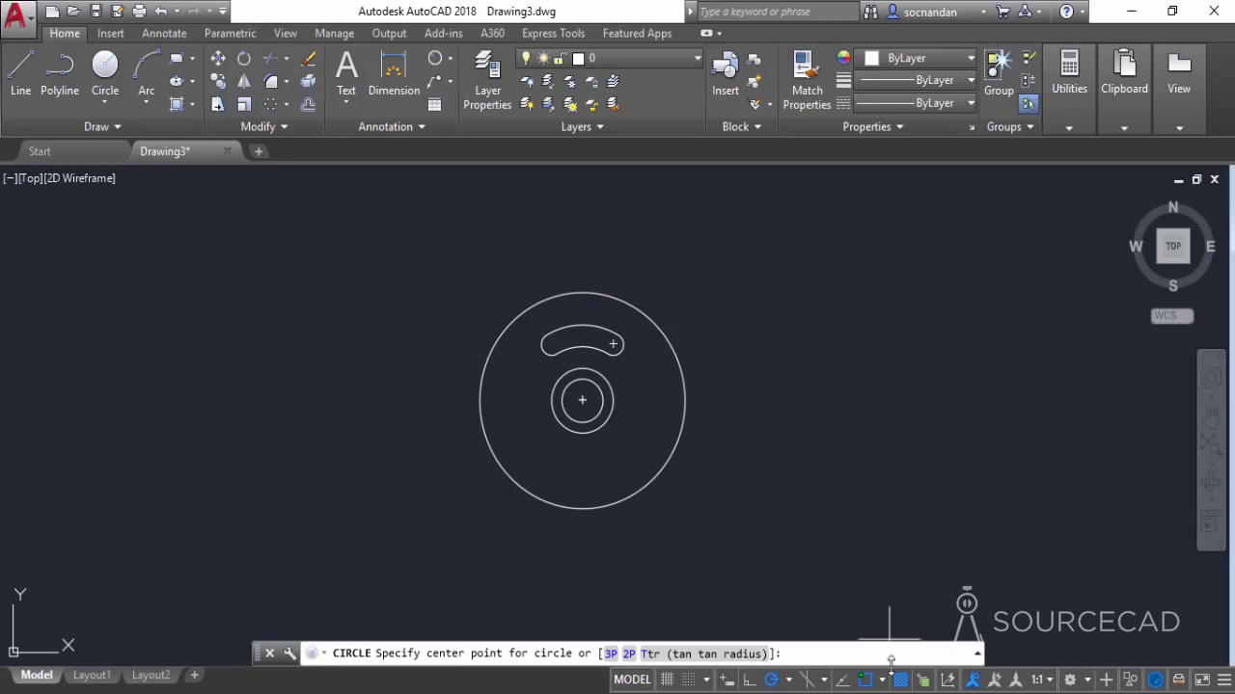
left_click(884, 681)
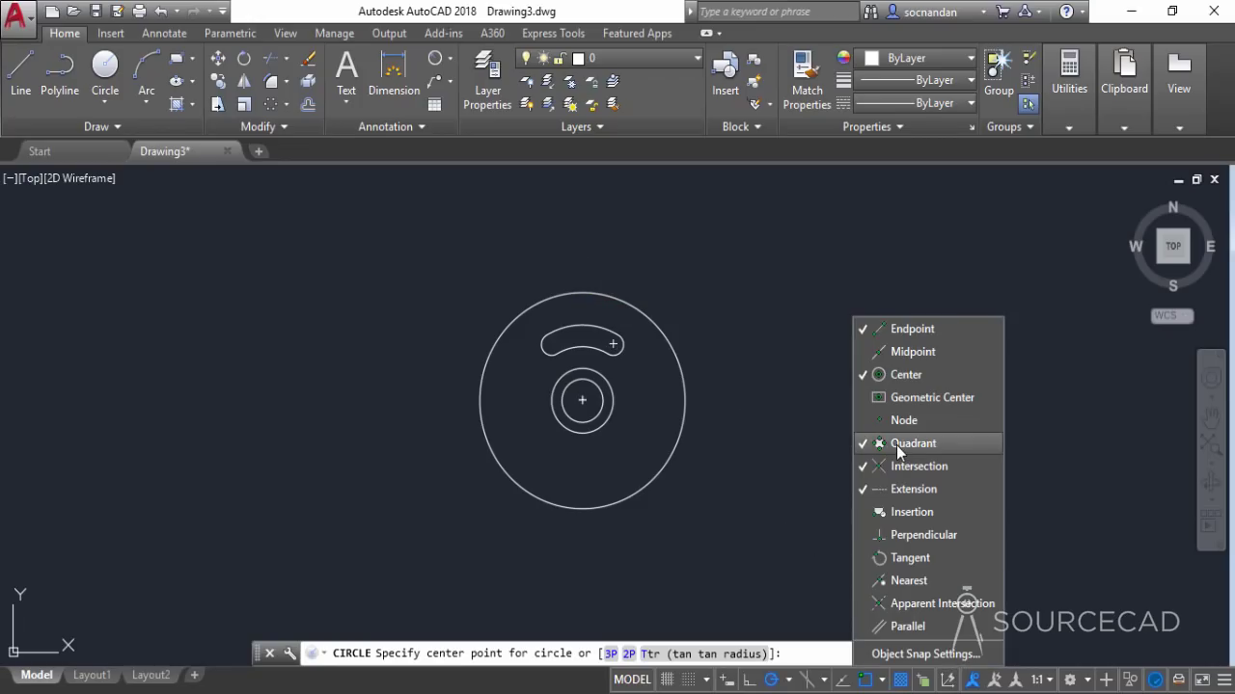
left_click(583, 687)
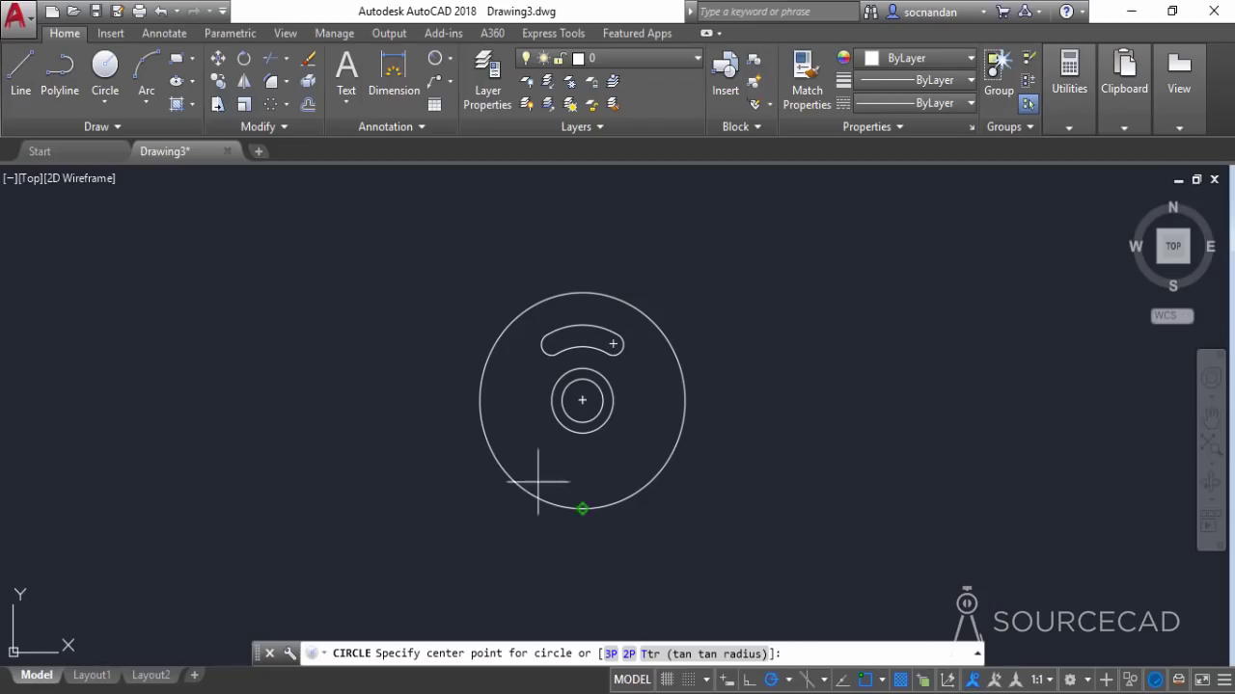
left_click(583, 291)
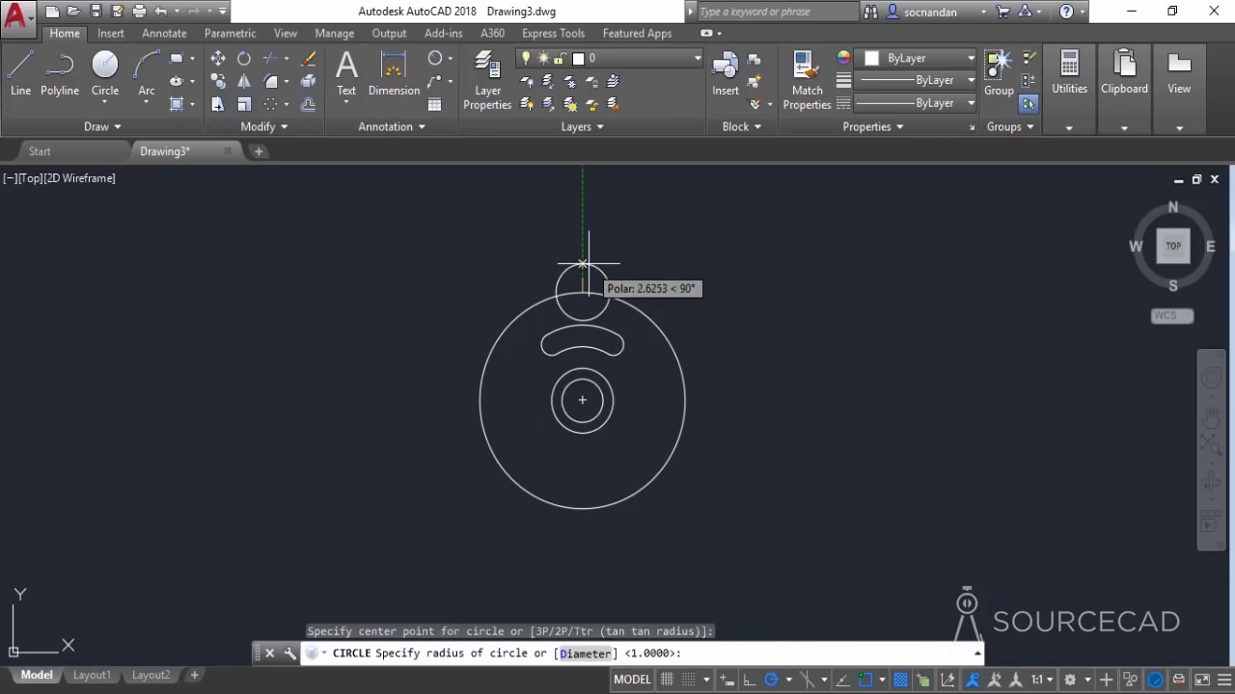
type("1.")
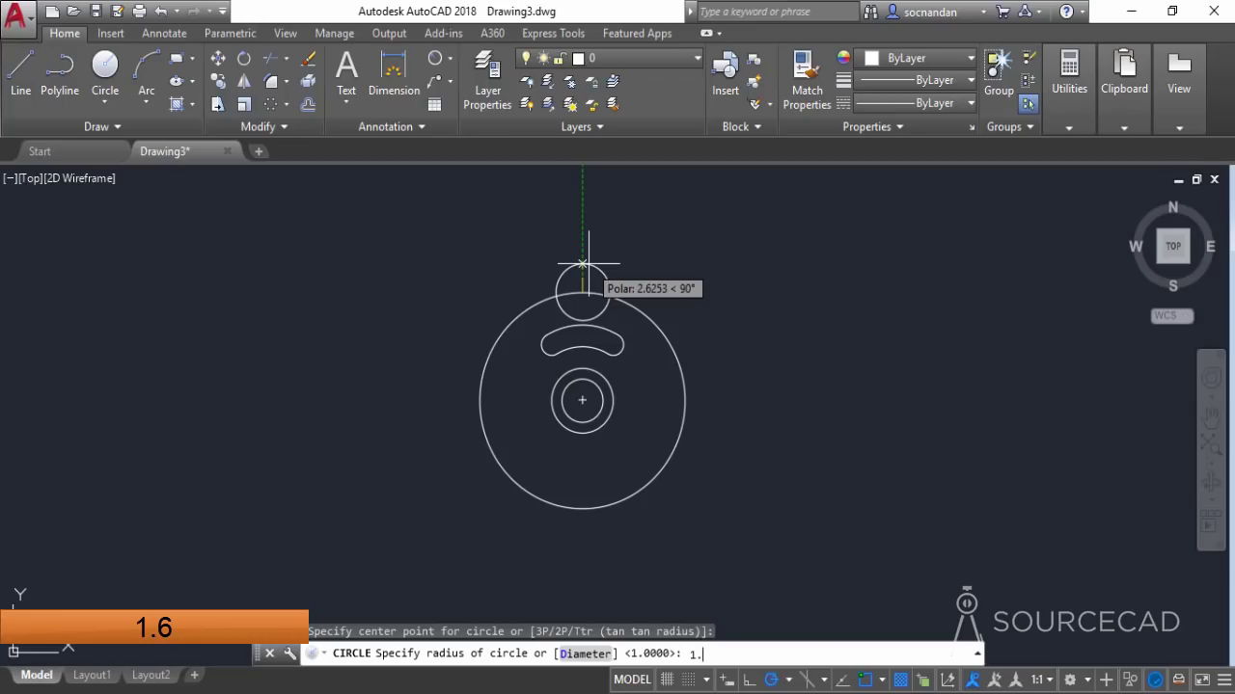
key("Return")
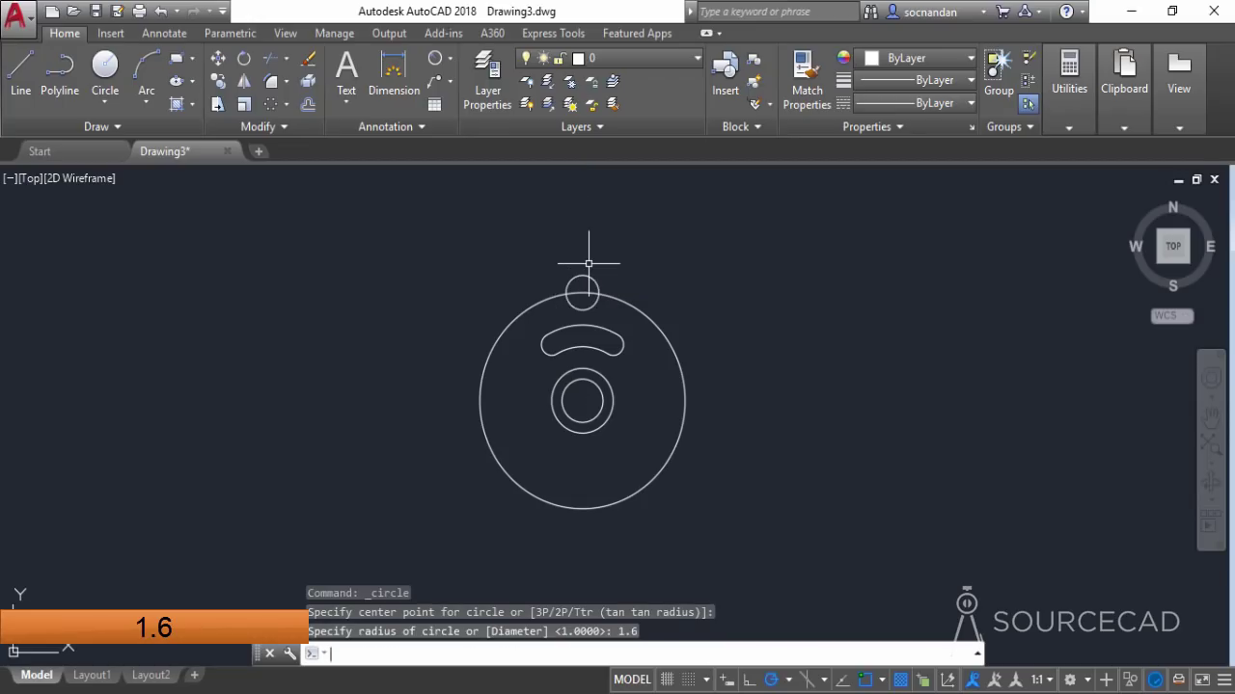
Trim the small circle and outer circle into a round notch at the top.
left_click(270, 63)
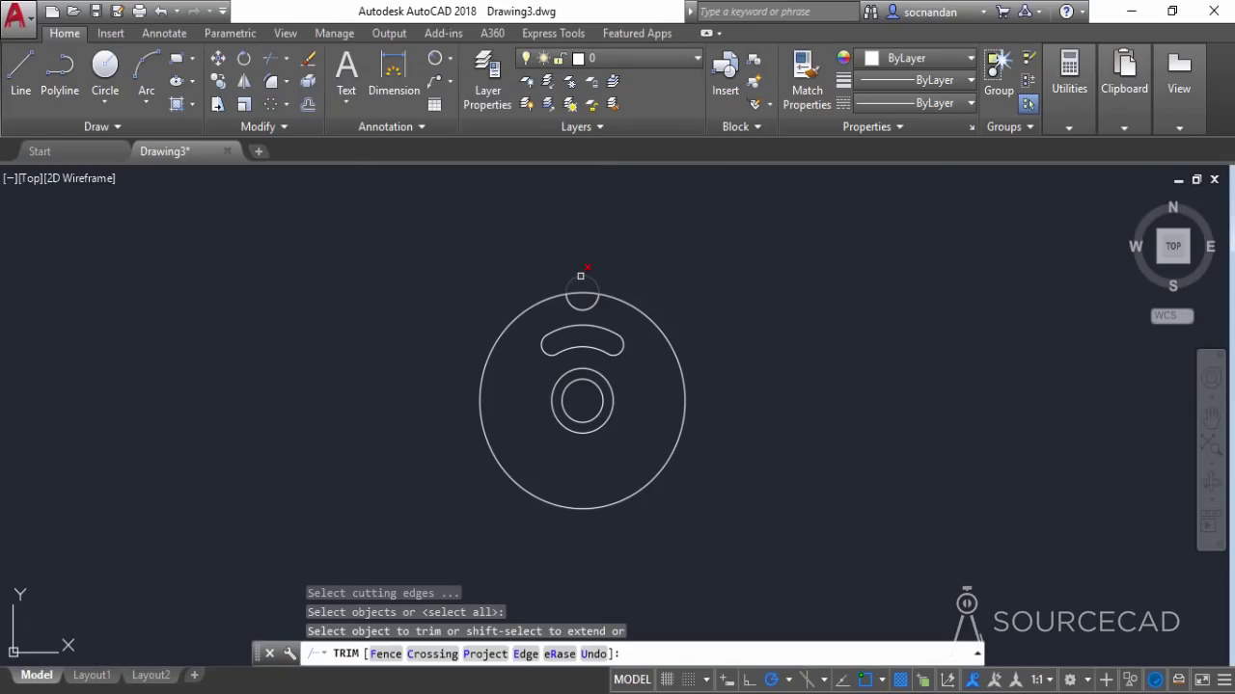
left_click(579, 275)
right_click(618, 265)
left_click(629, 274)
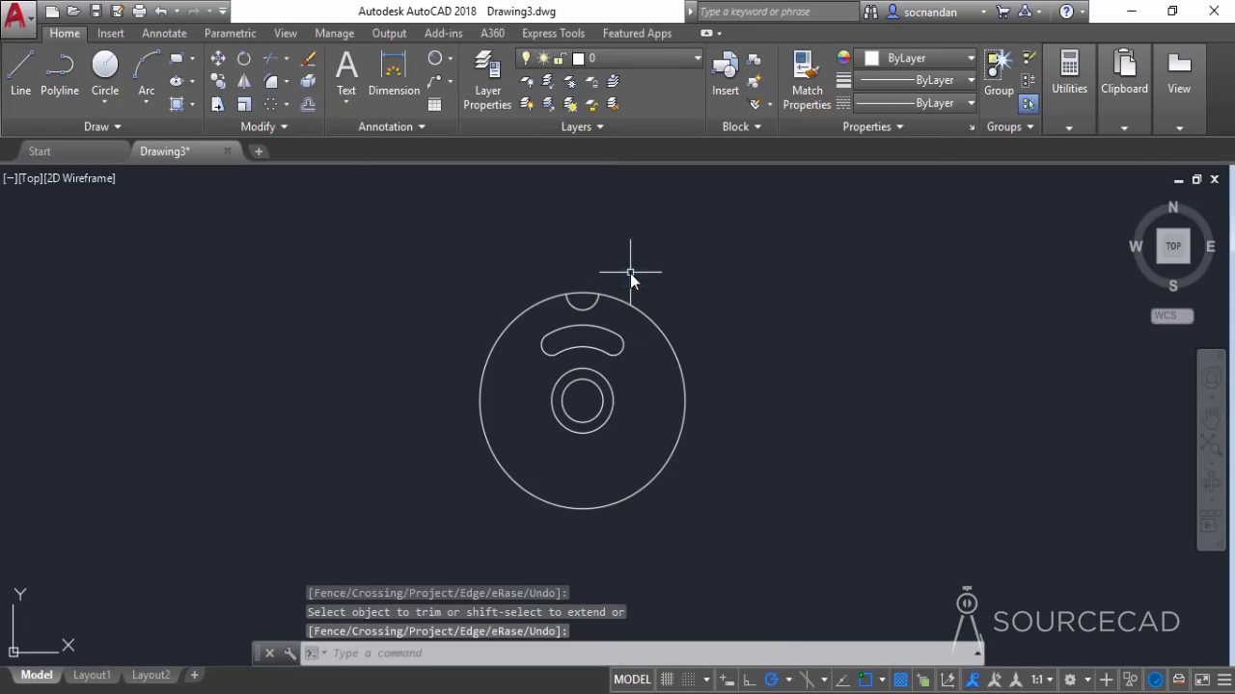
left_click(272, 106)
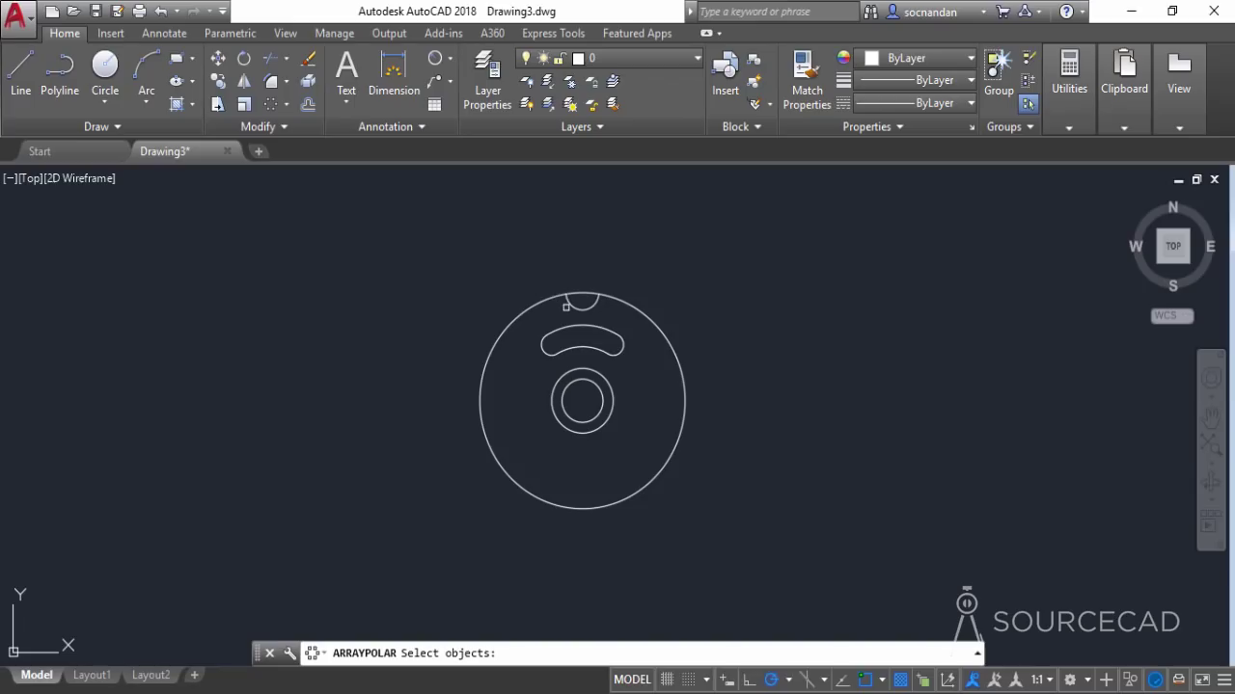
Polar-array the top notch 12 times around the circles' centre.
left_click(582, 299)
key("Return")
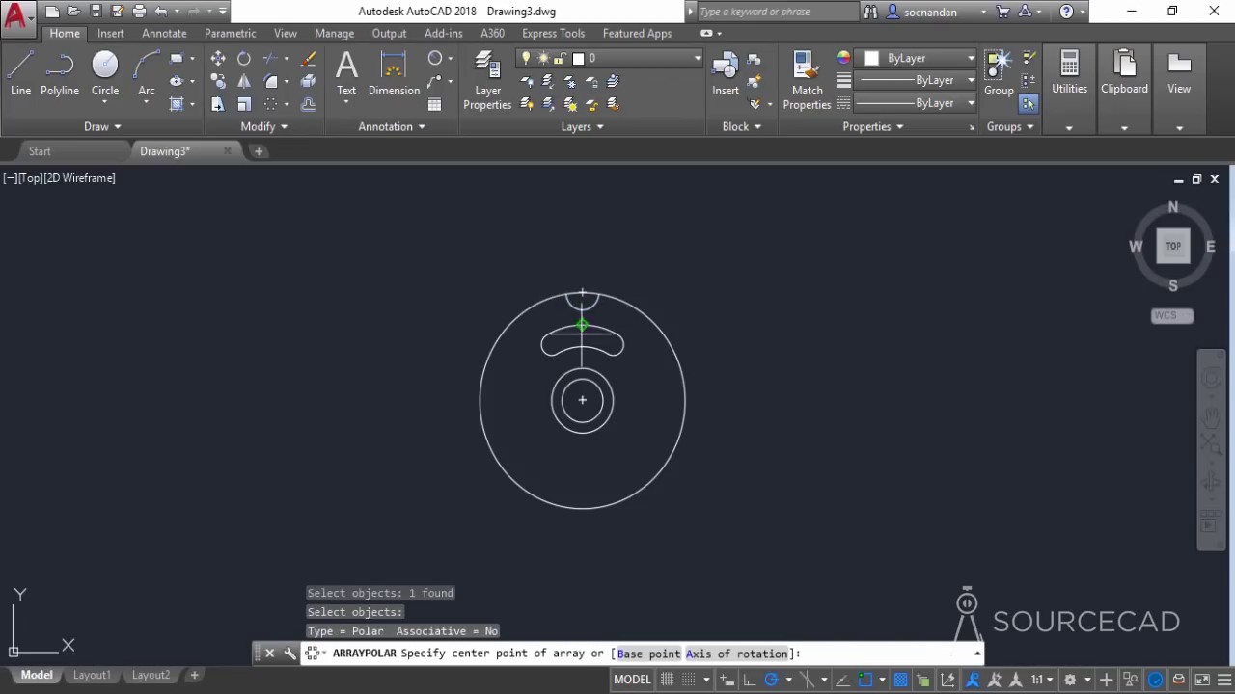
left_click(581, 399)
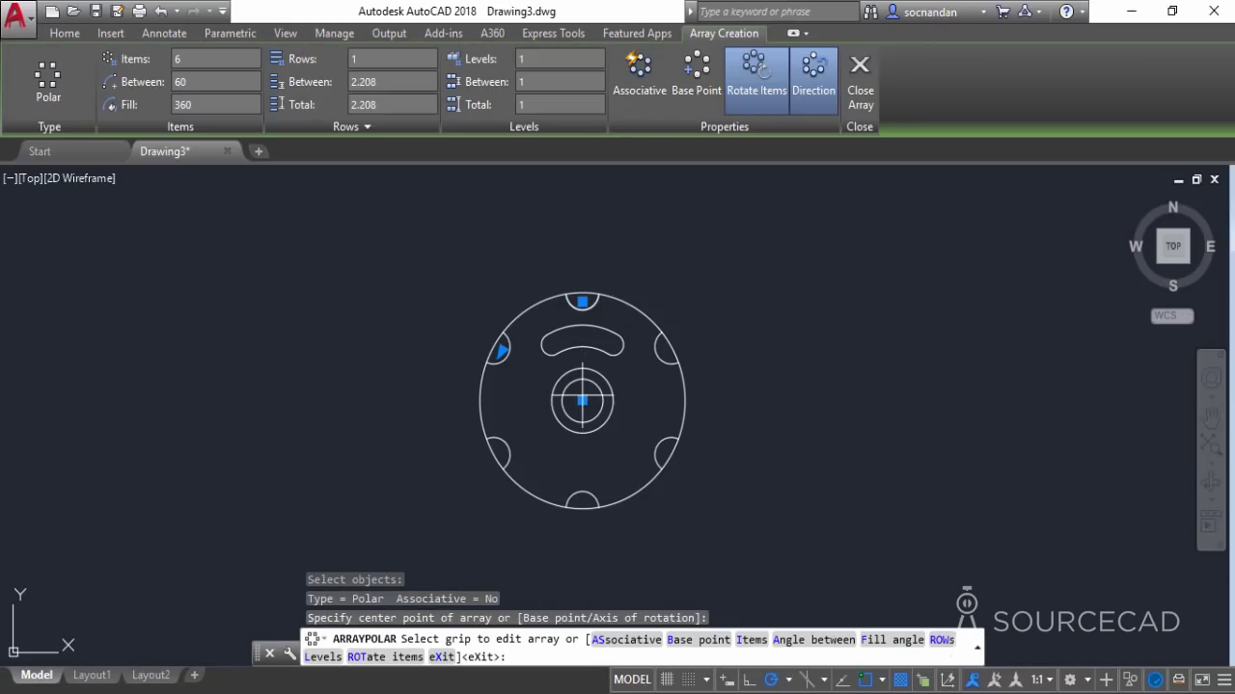
type("1")
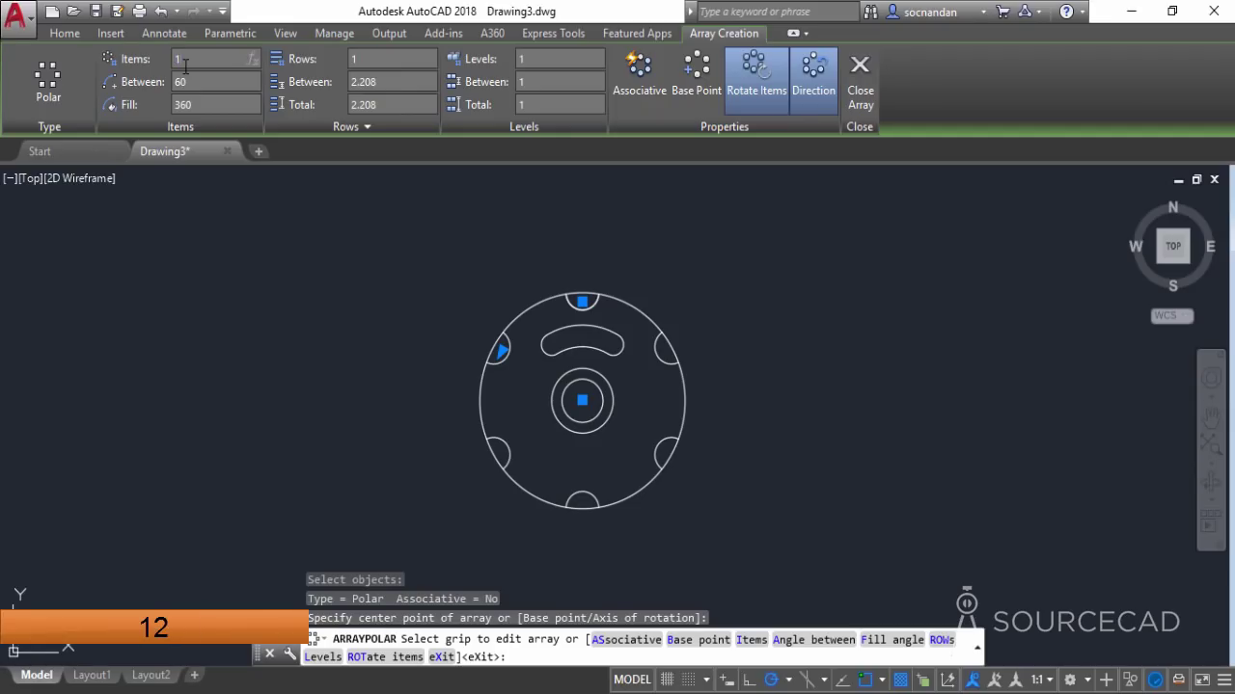
type("2")
key("Return")
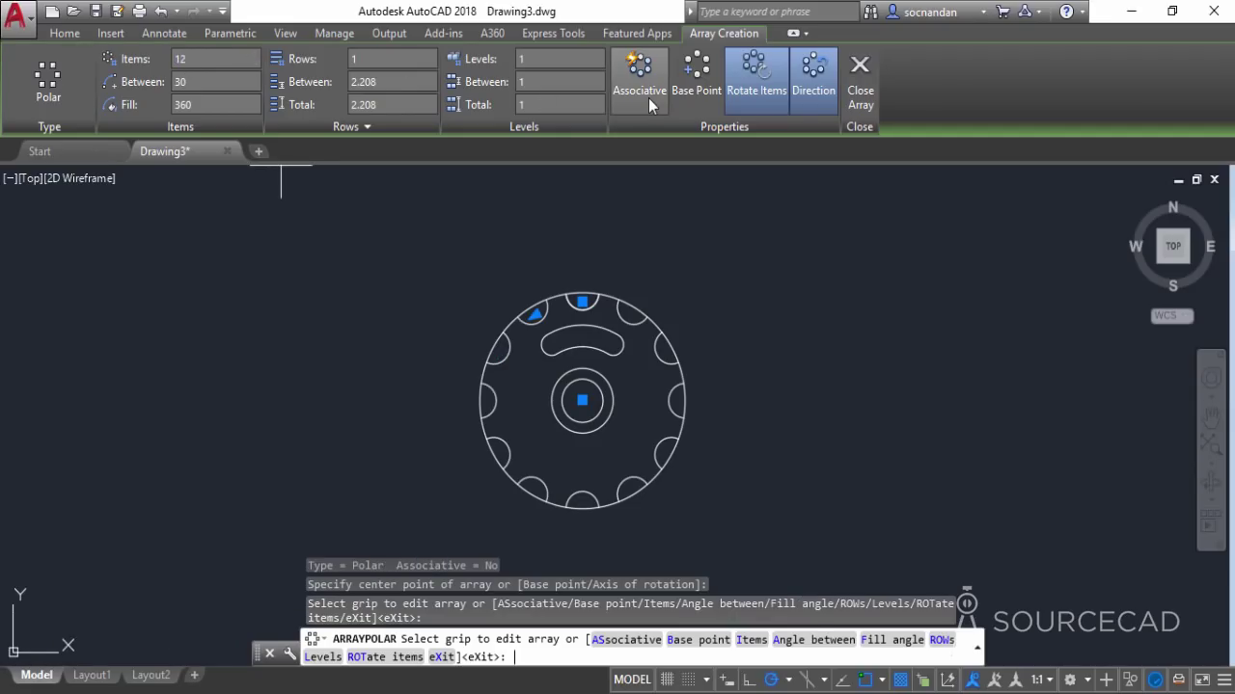
left_click(860, 95)
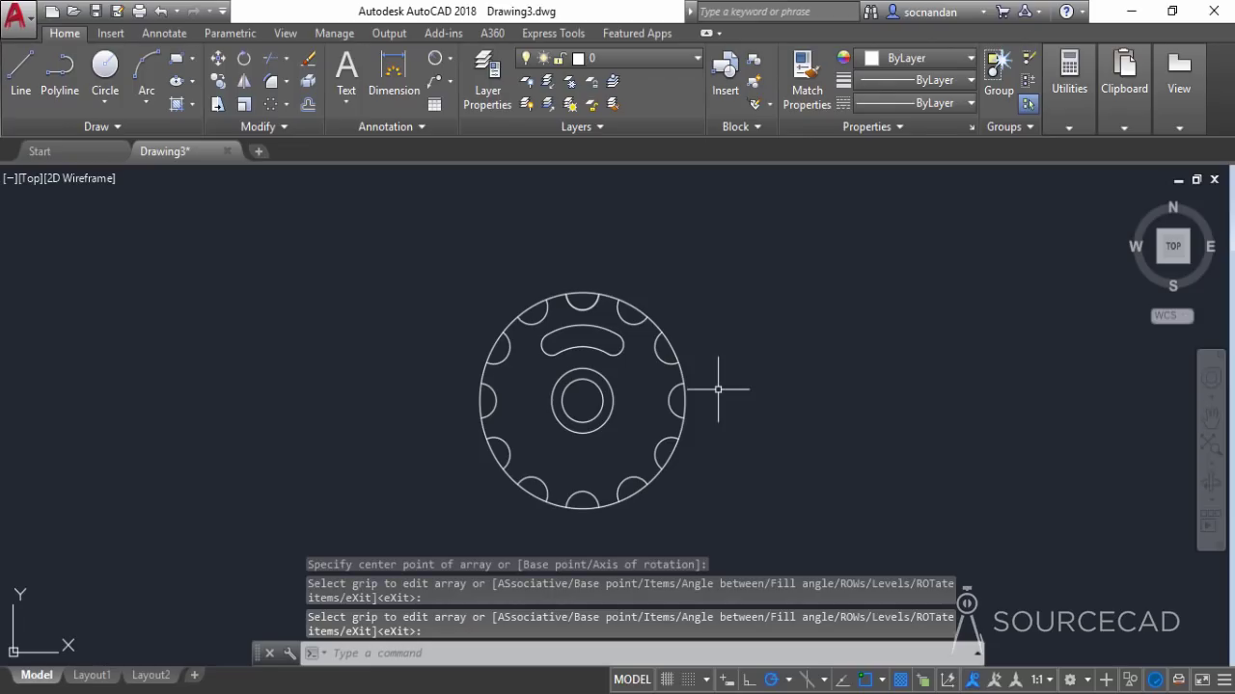
Trim the outer circle arcs at all 12 notch circles to form the scalloped gear rim.
left_click(271, 59)
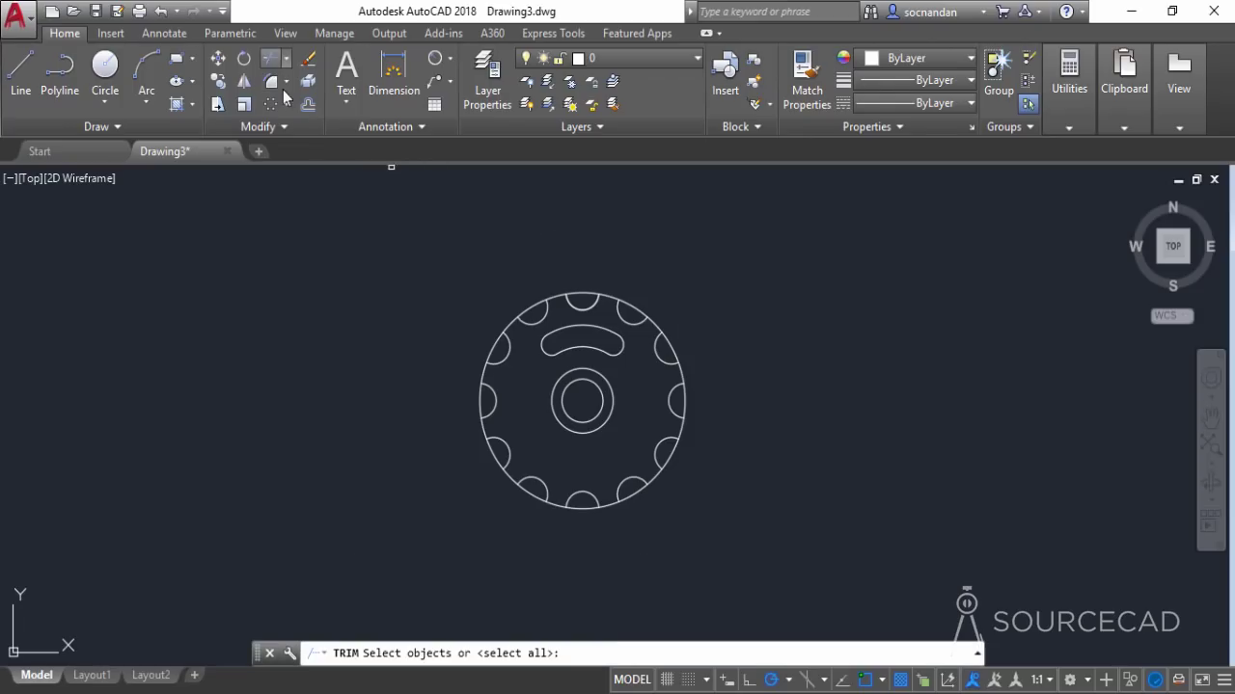
key("Return")
left_click(528, 302)
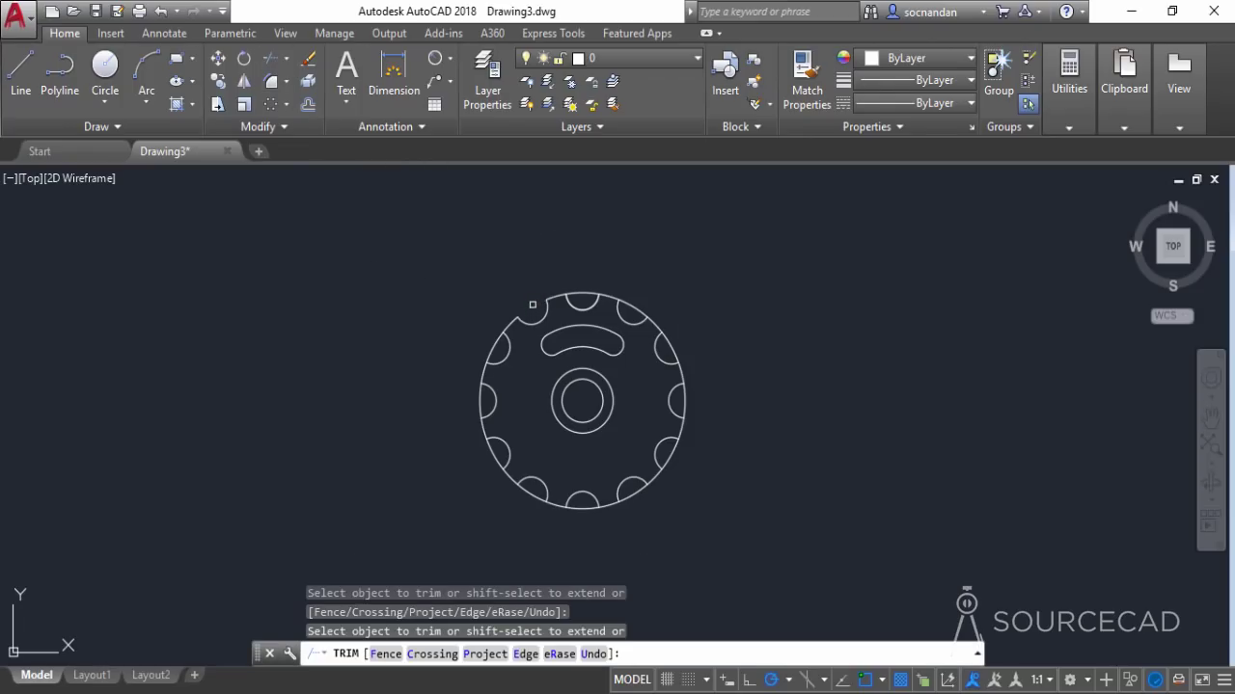
left_click_drag(583, 288, 584, 276)
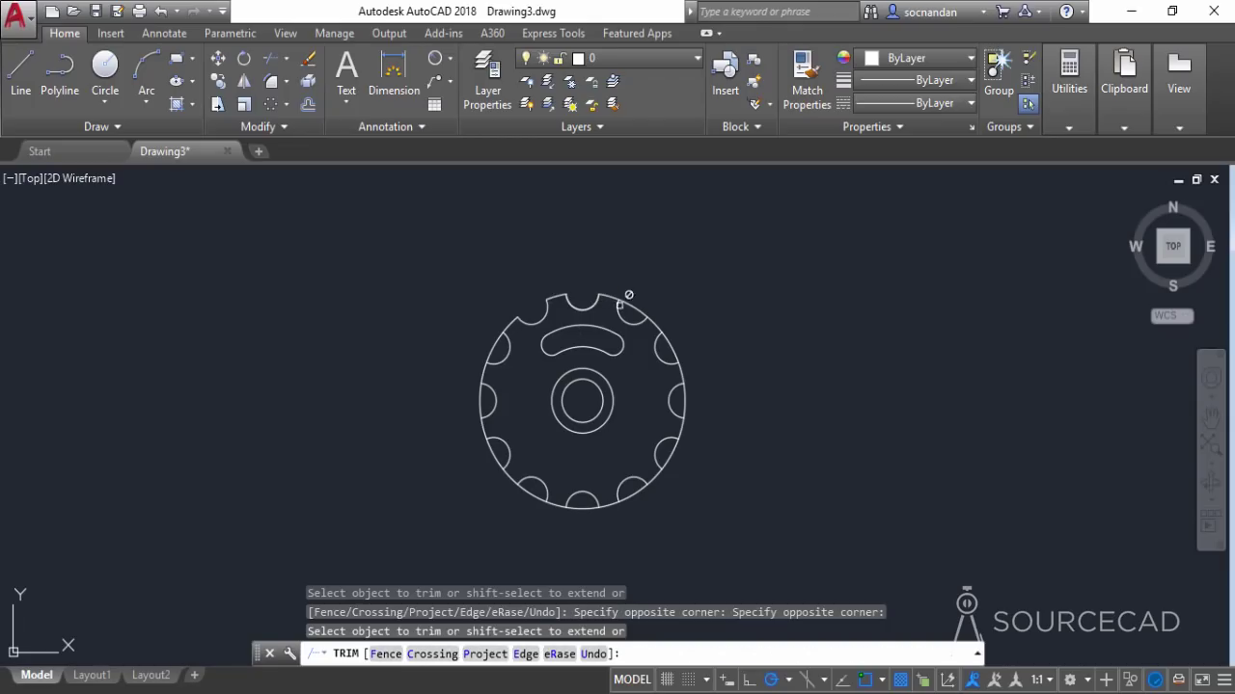
left_click(653, 324)
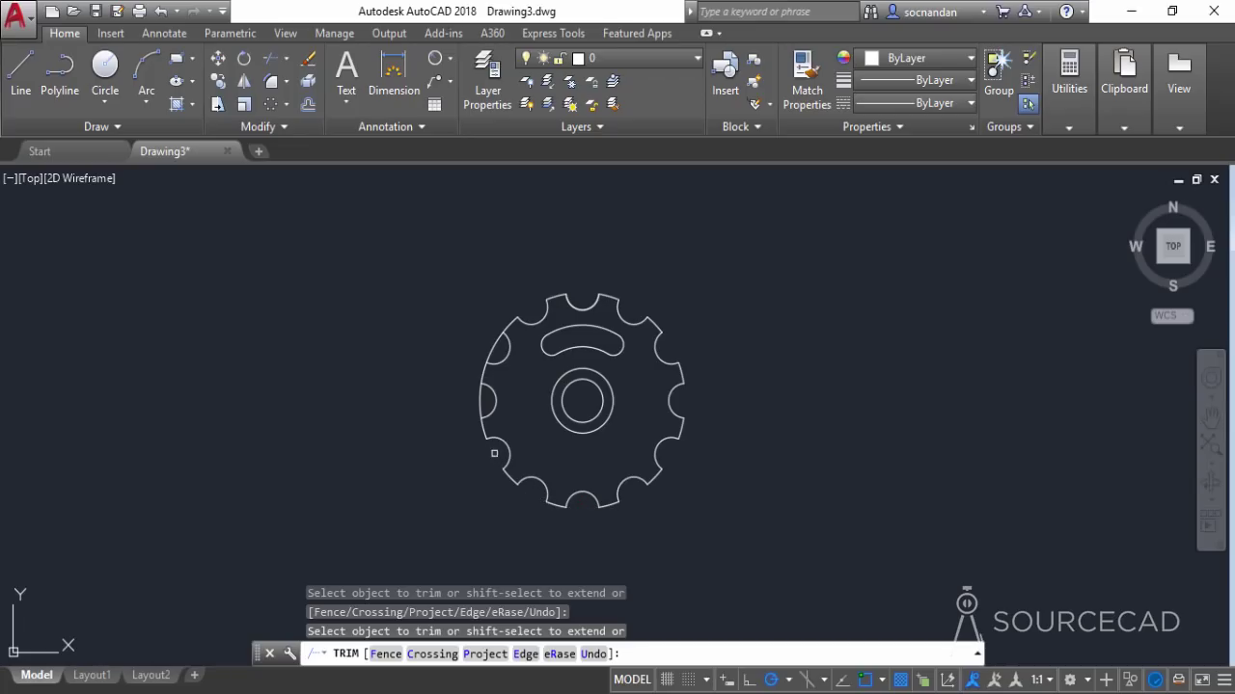
right_click(460, 299)
left_click(485, 312)
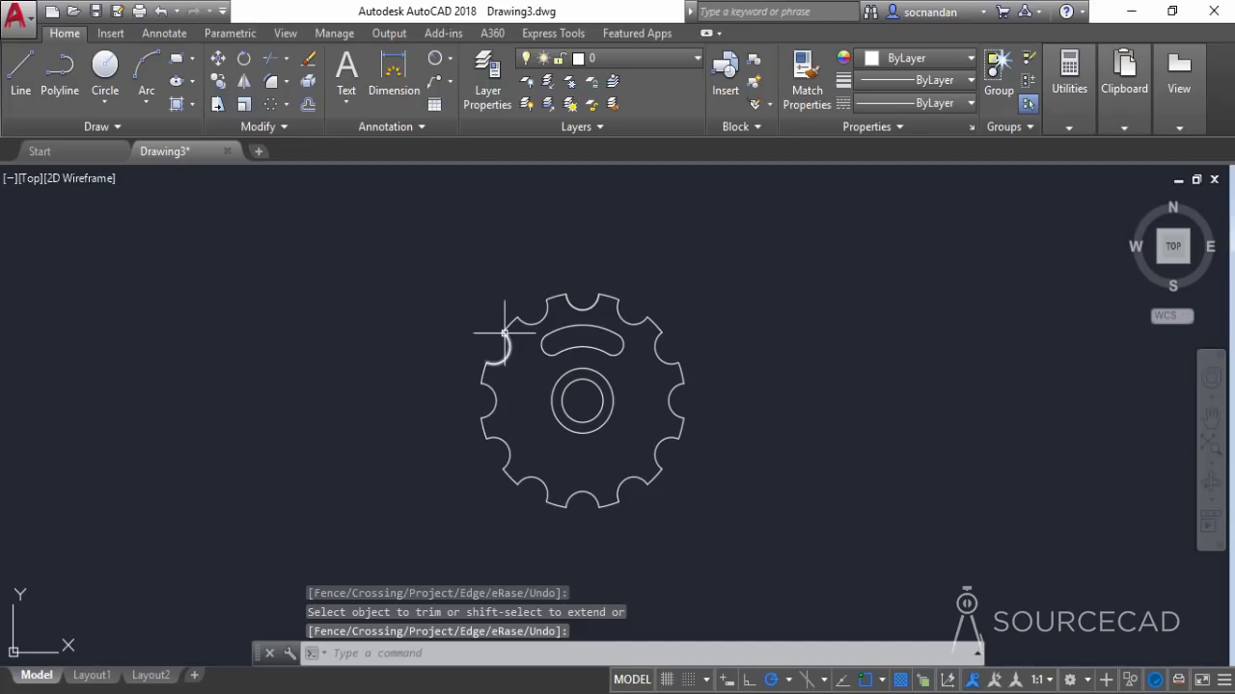
Draw a line from the gear centre at 30° extending beyond the rim.
left_click(15, 87)
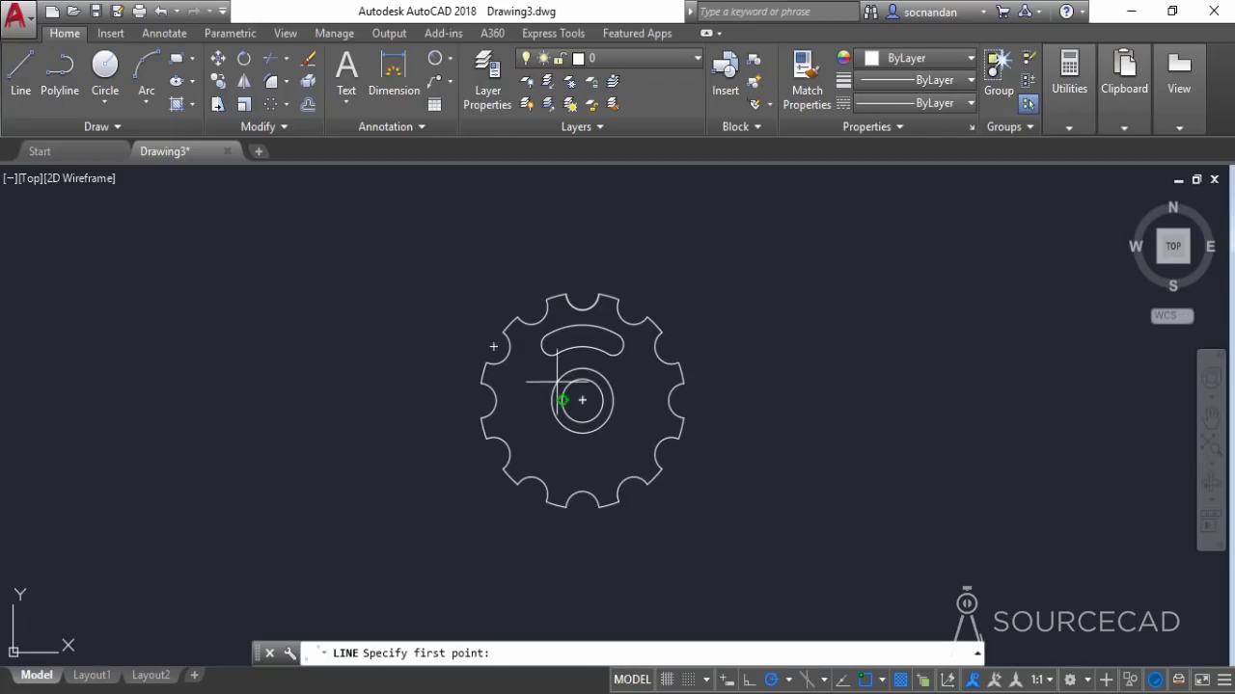
left_click(582, 401)
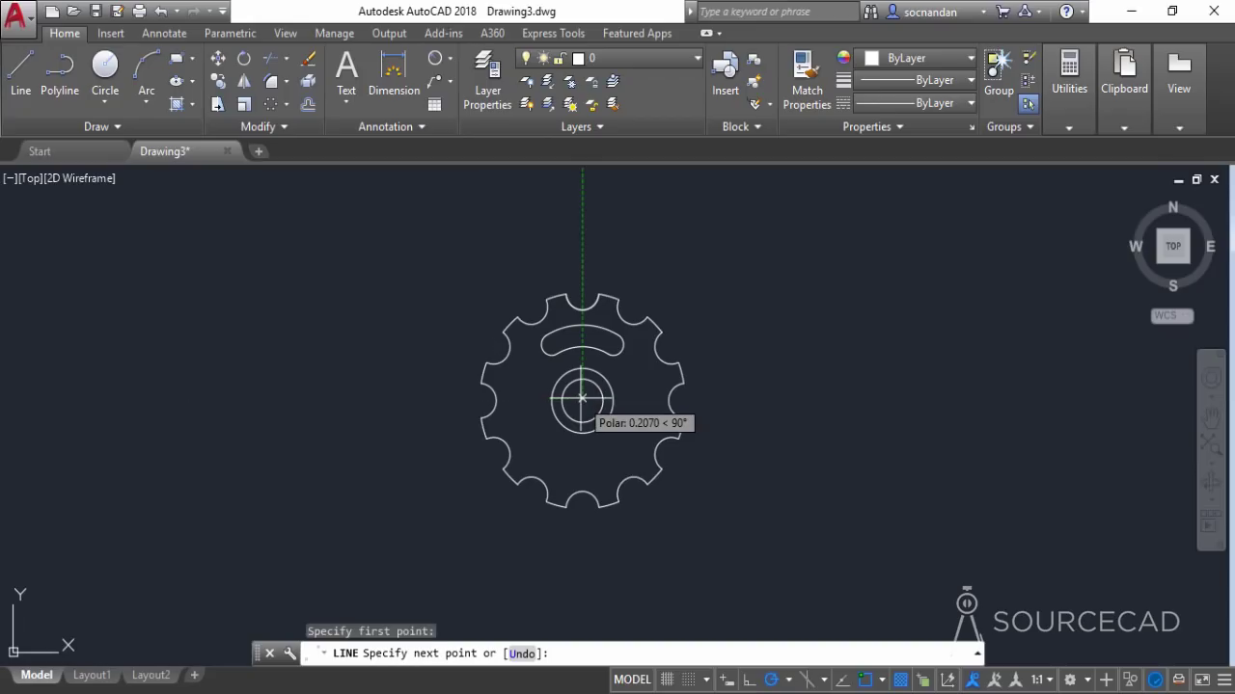
key("F8")
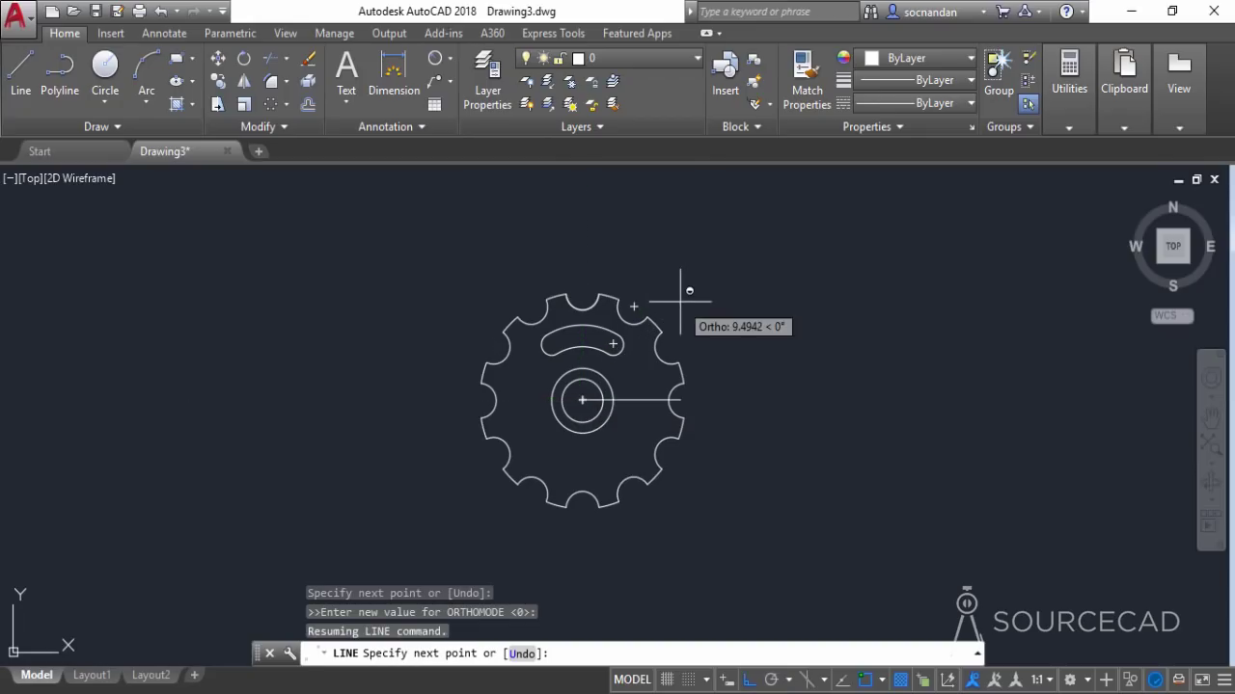
key("F10")
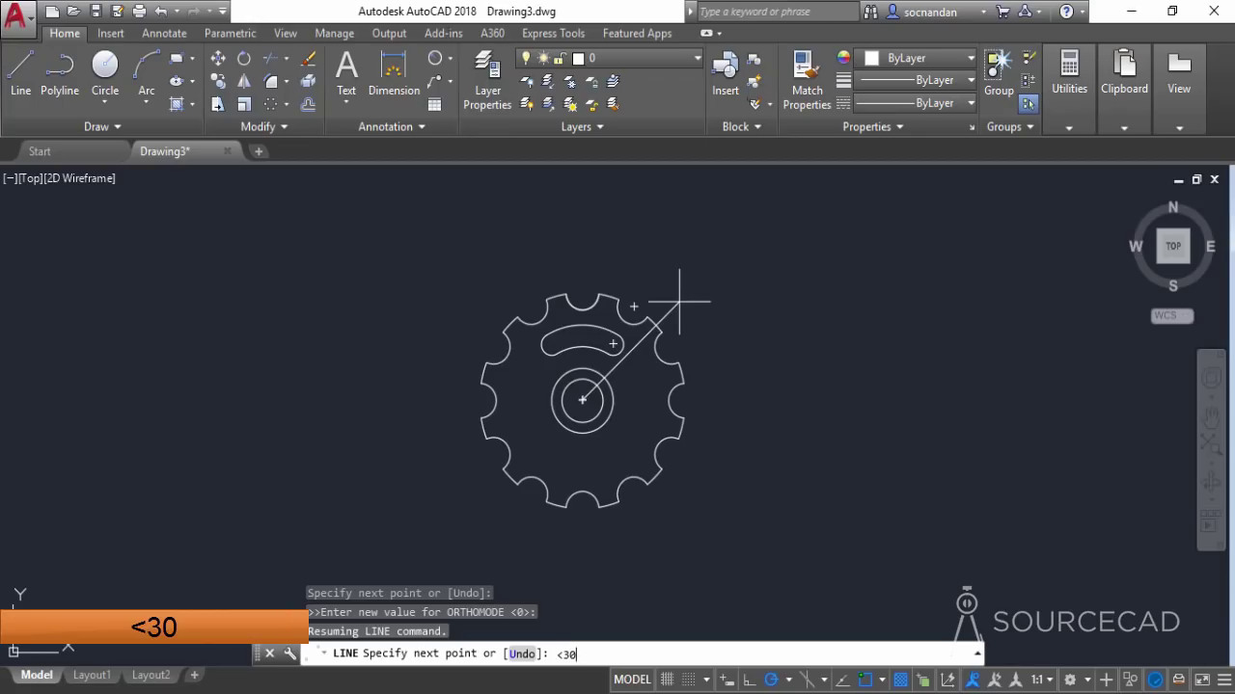
type("<30")
key("Return")
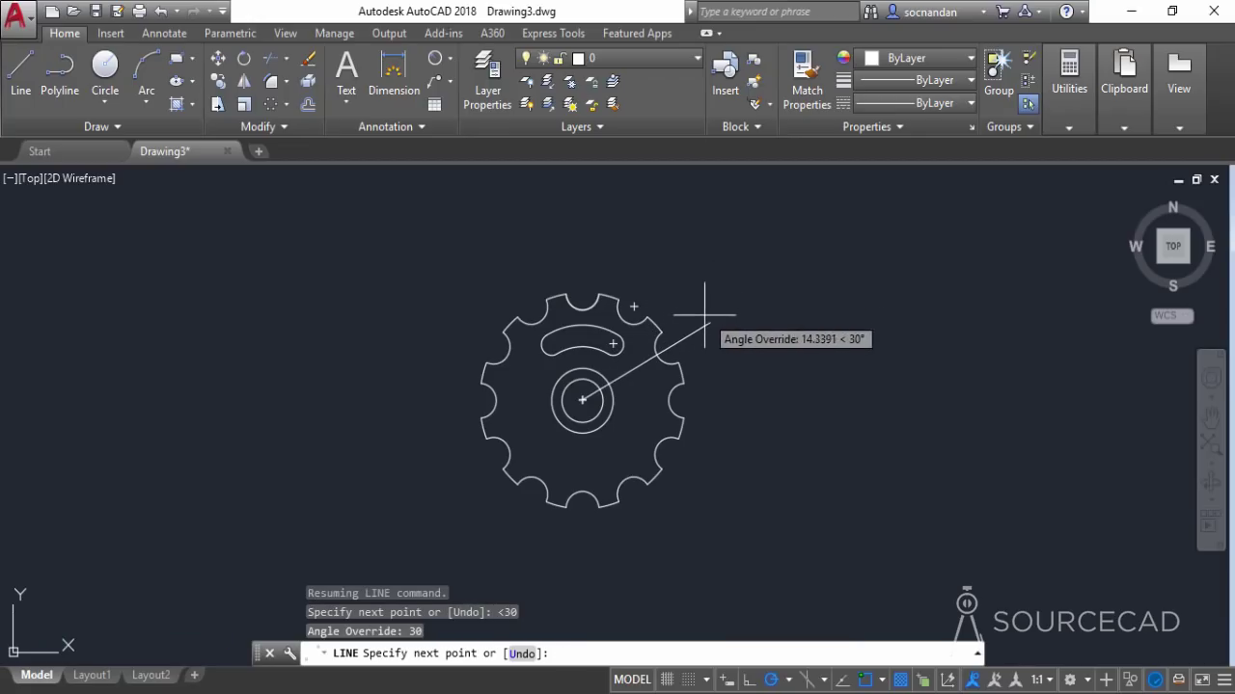
left_click(705, 318)
right_click(709, 324)
left_click(730, 328)
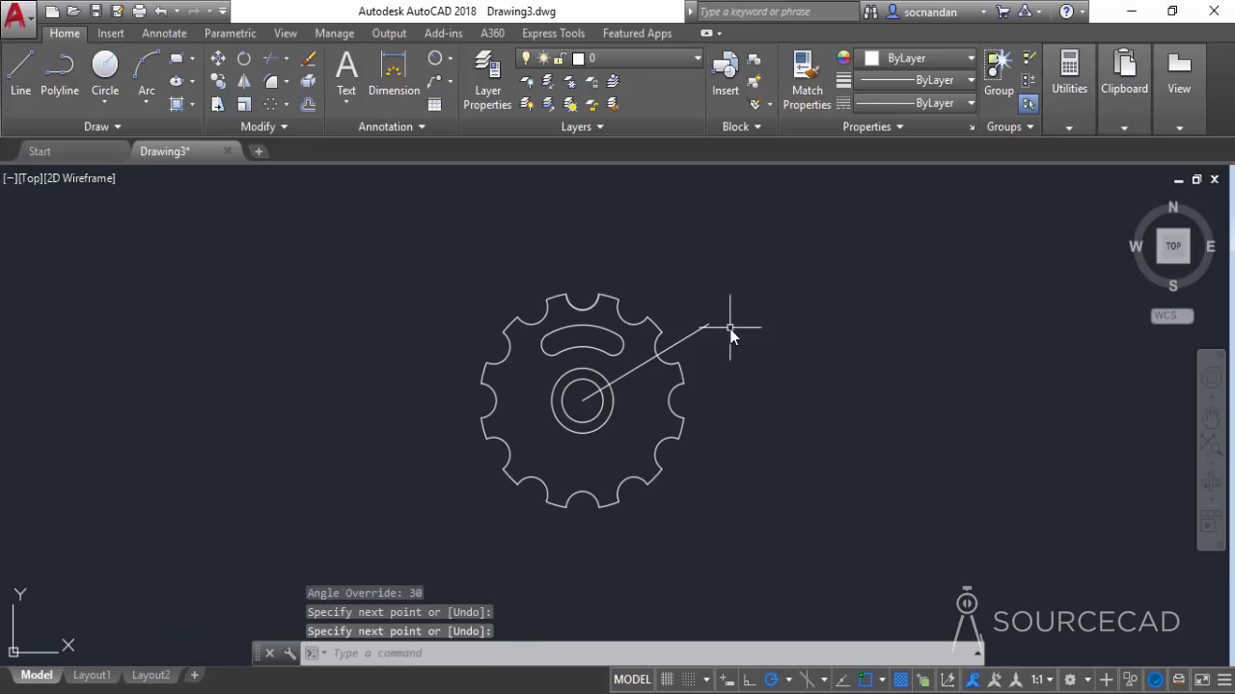
Draw a second line from the gear centre at 40° beyond the rim.
left_click(20, 72)
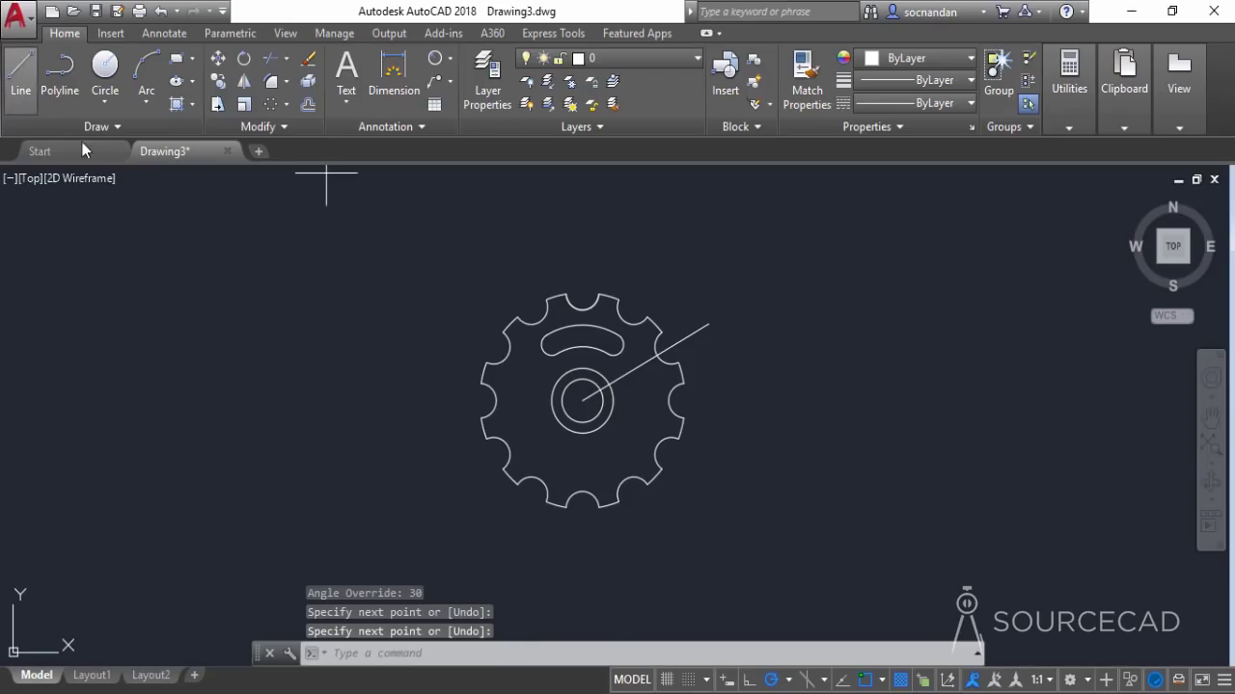
left_click(582, 400)
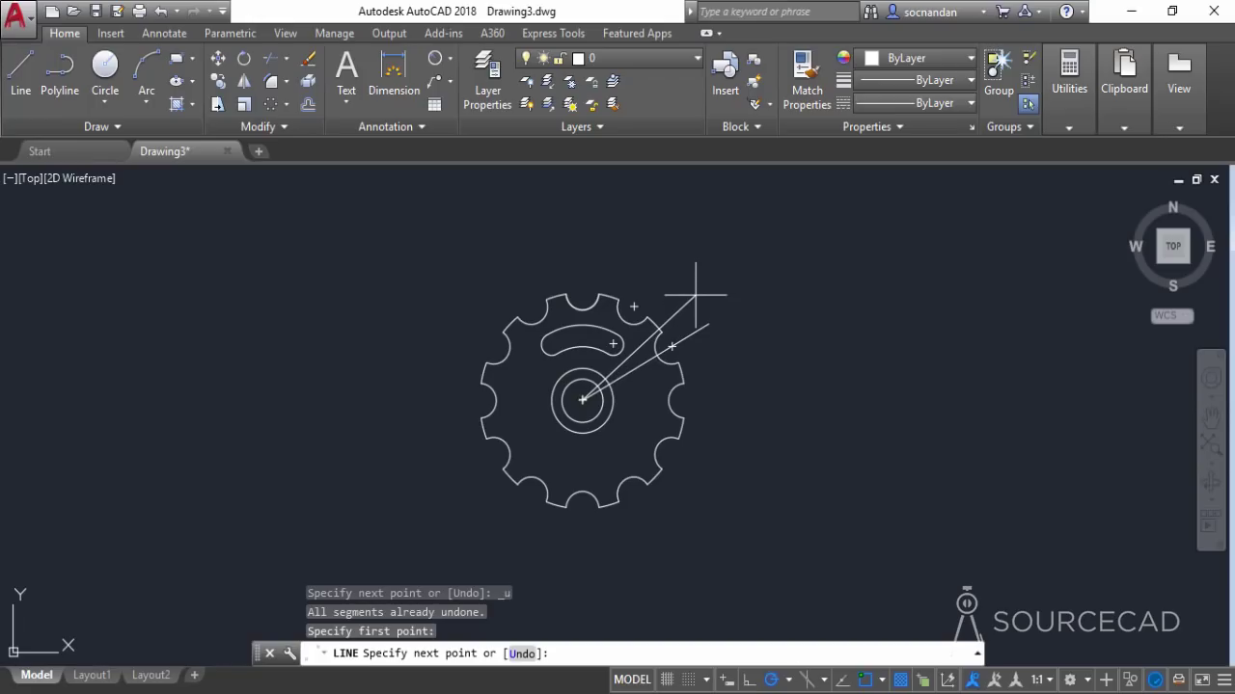
type("<40")
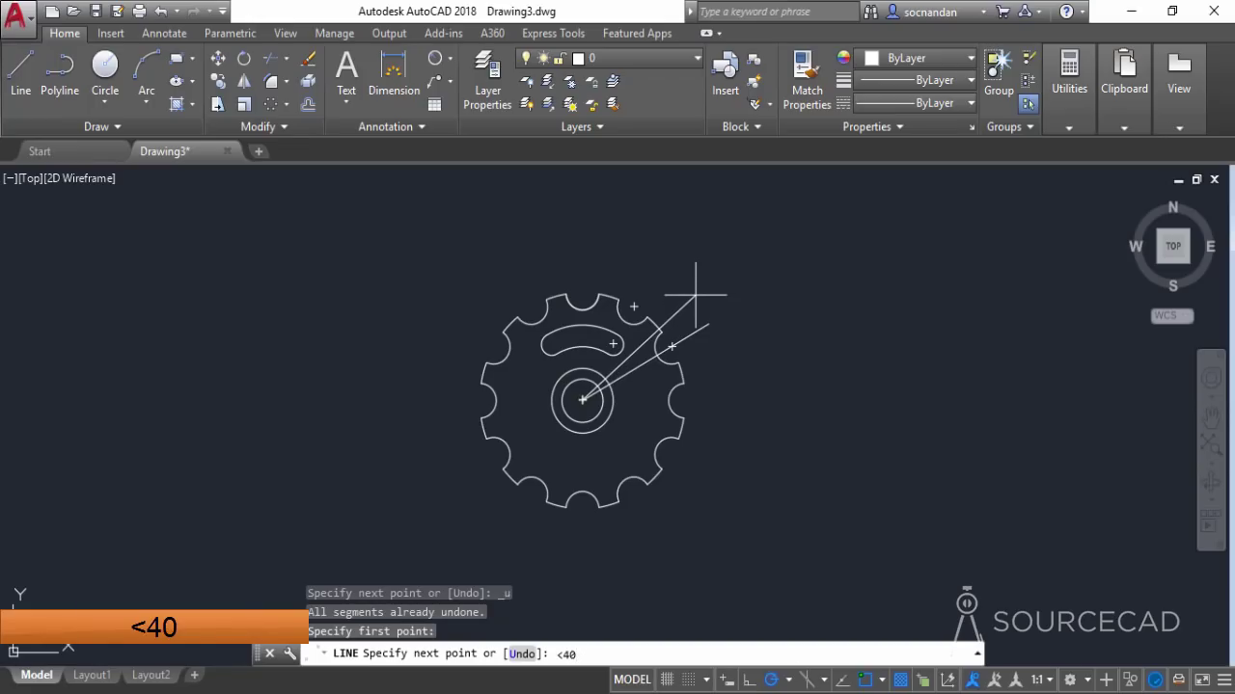
key("Return")
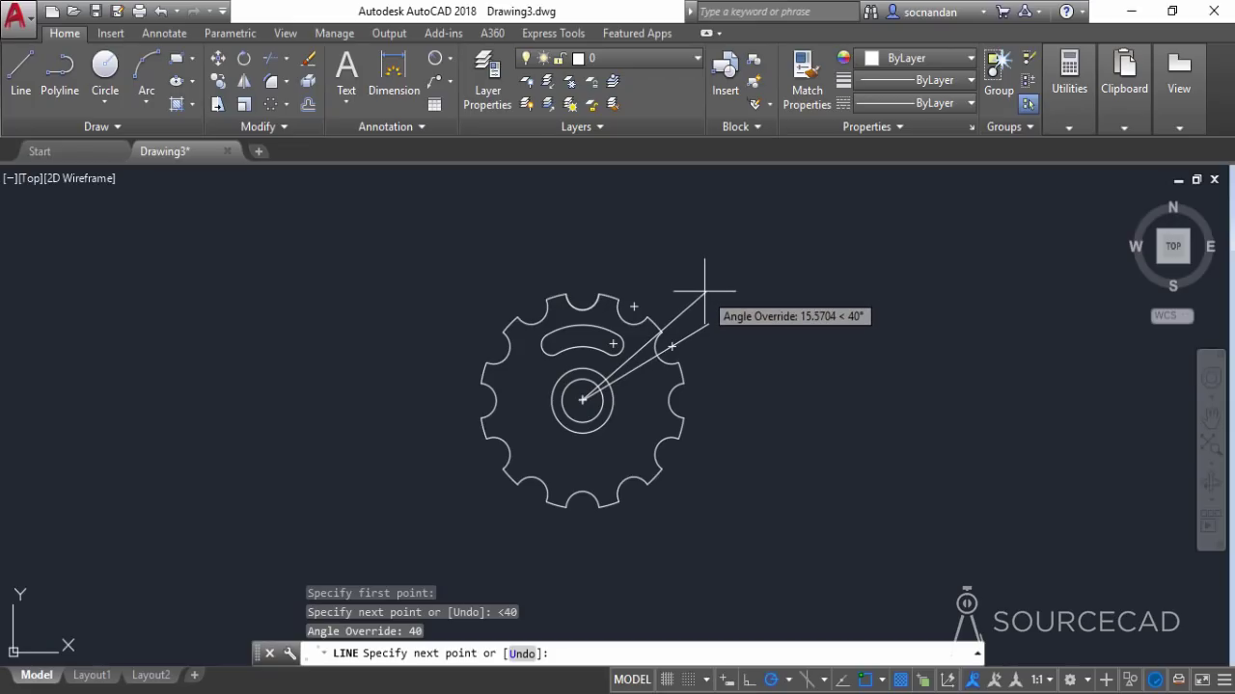
left_click(703, 291)
right_click(745, 293)
left_click(767, 305)
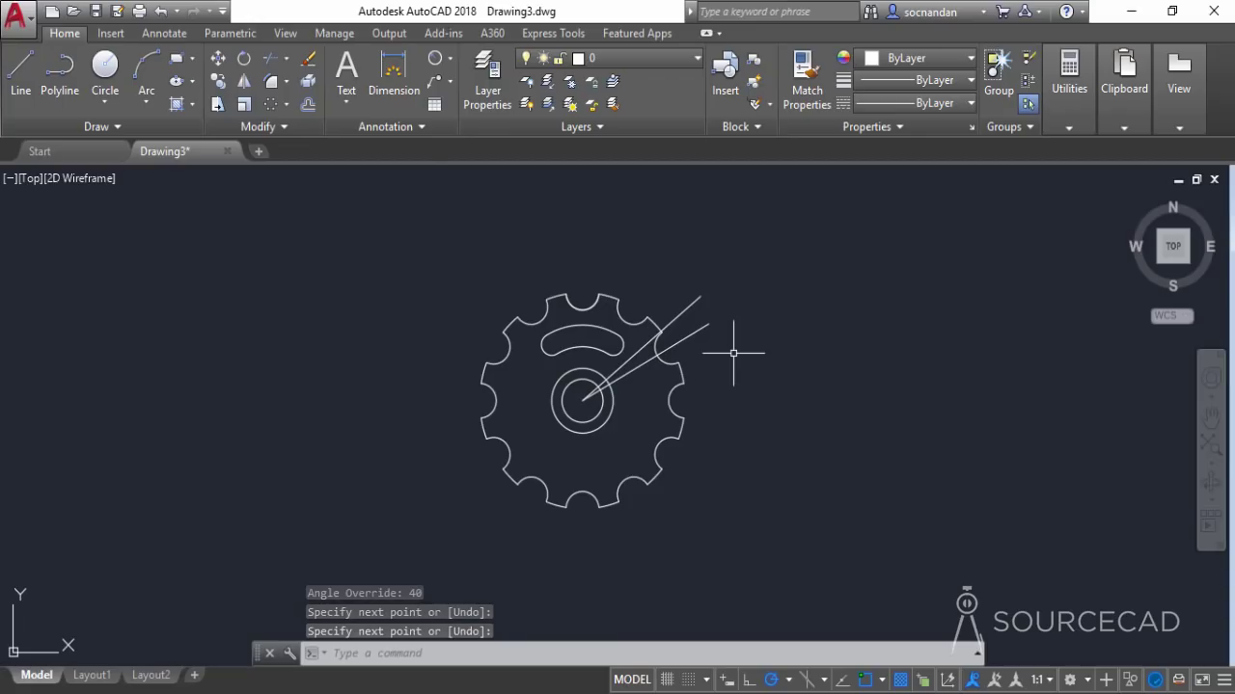
Trim the 30° and 40° lines inside the gear to short stubs between the hub circles.
left_click(268, 58)
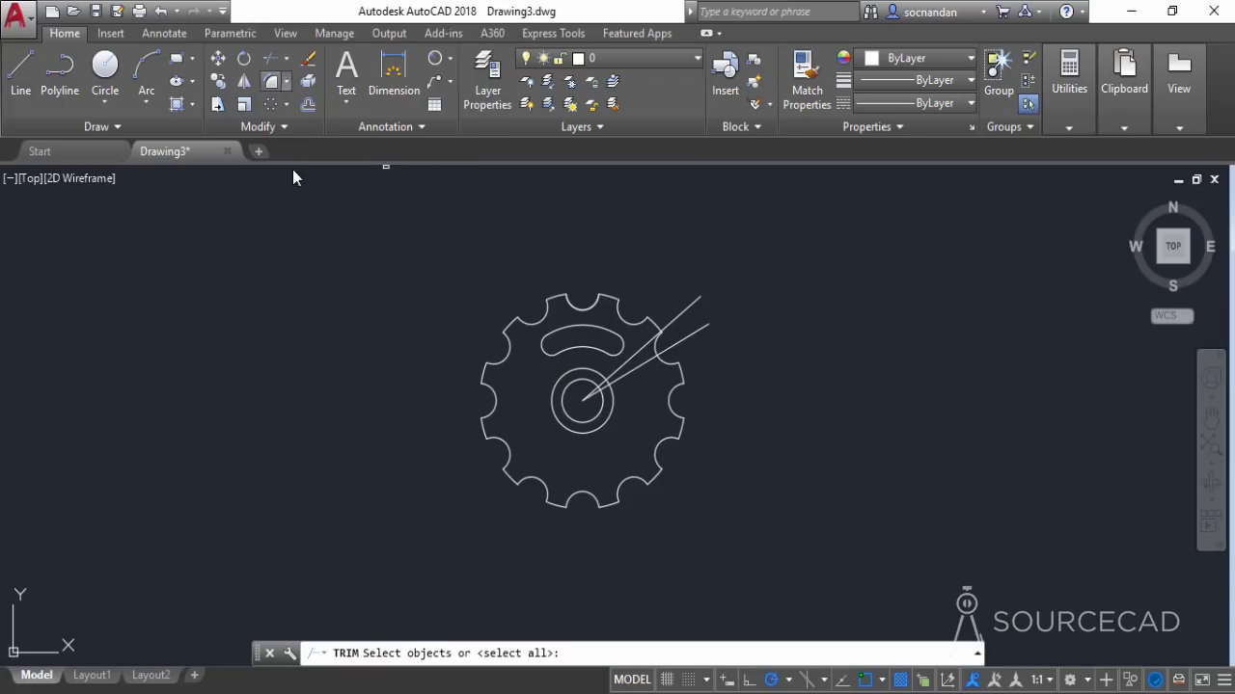
key("Return")
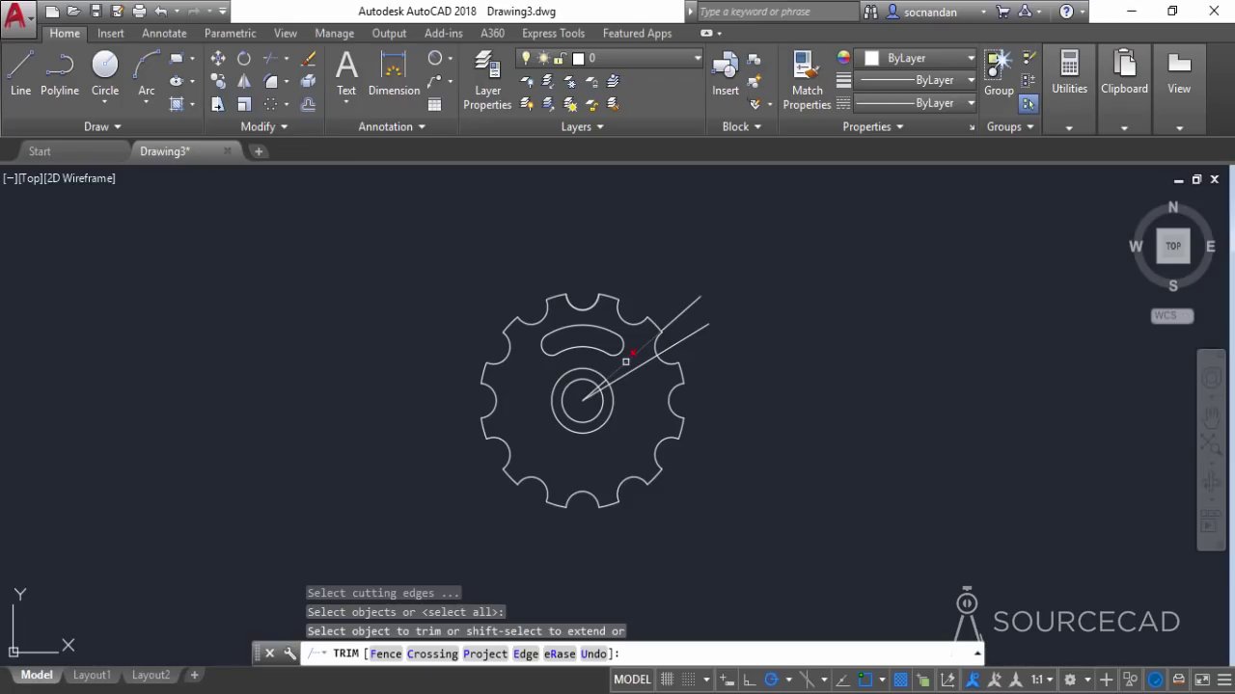
left_click(625, 362)
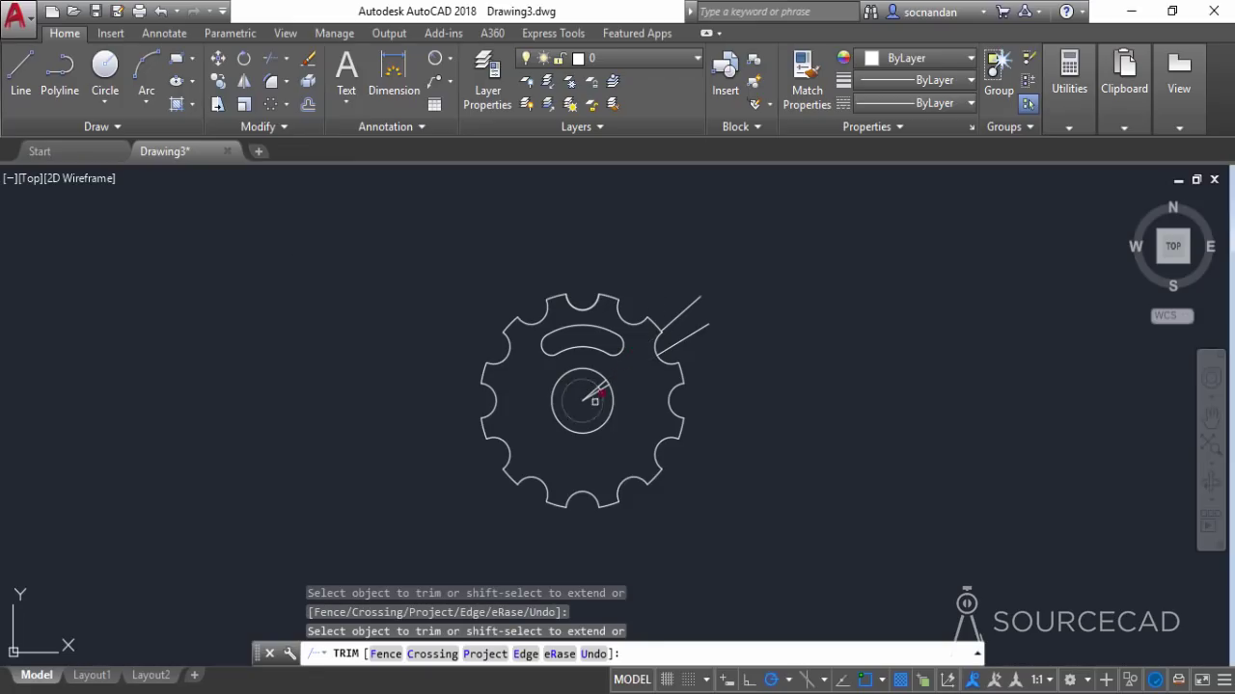
right_click(377, 365)
left_click(405, 377)
Window-select and erase the two leftover line pieces outside the gear.
left_click(743, 363)
left_click(686, 284)
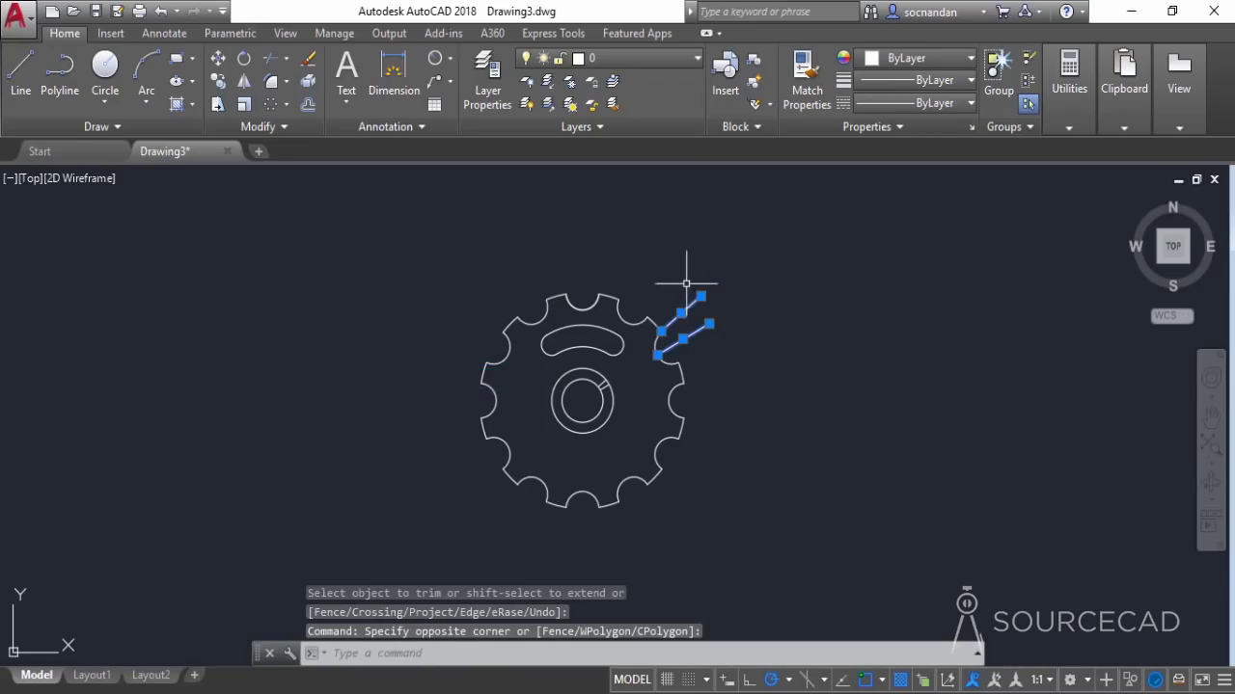
right_click(686, 283)
left_click(714, 370)
scroll(609, 381, "up", 3)
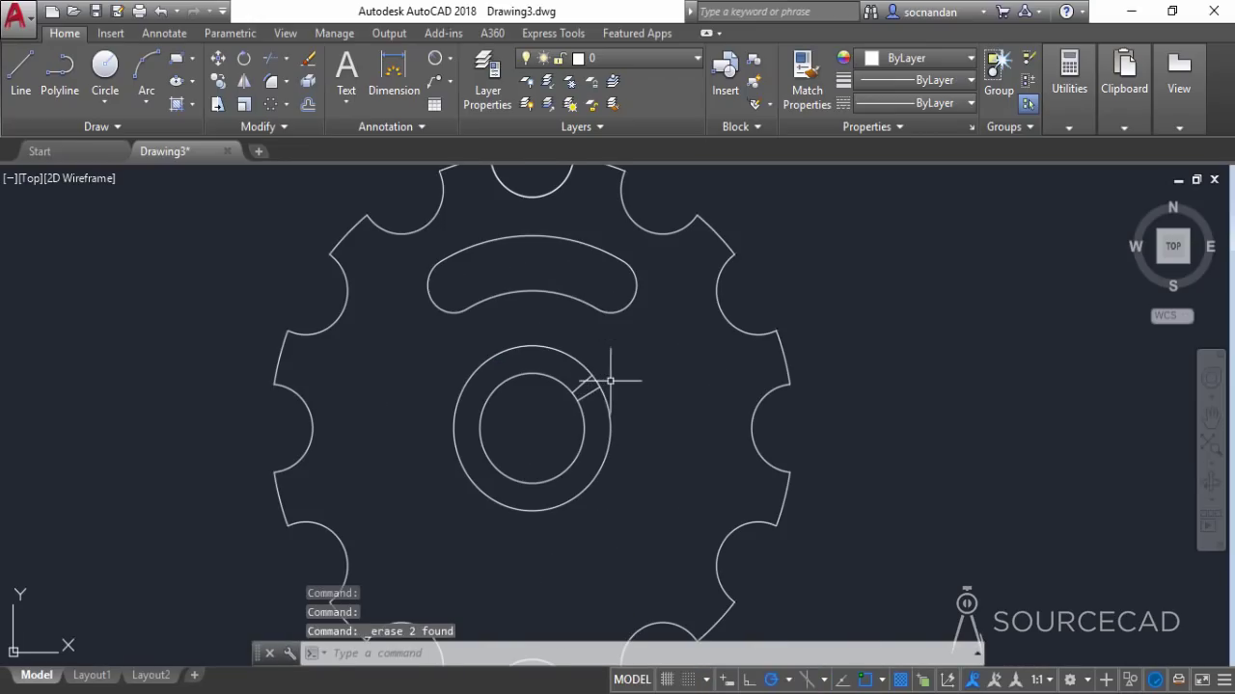
Polar-array the two hub stubs into 3 items about the hub centre, 120° apart.
left_click(569, 372)
left_click(610, 409)
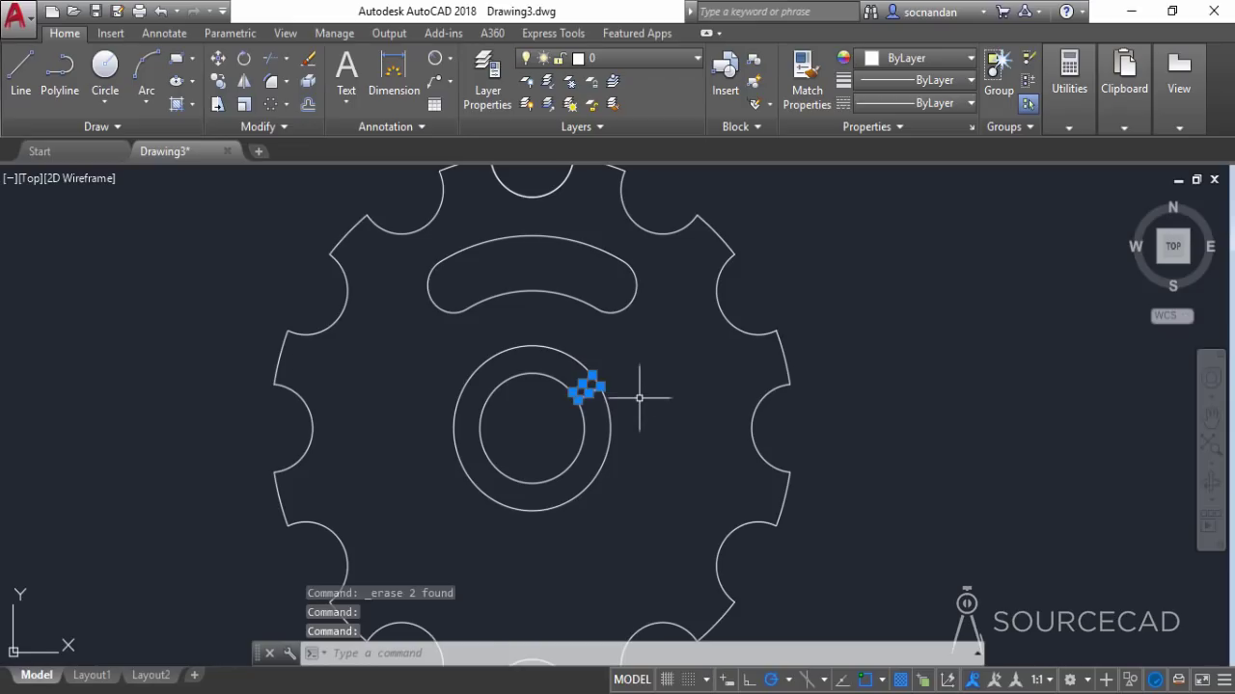
left_click(268, 103)
left_click(532, 427)
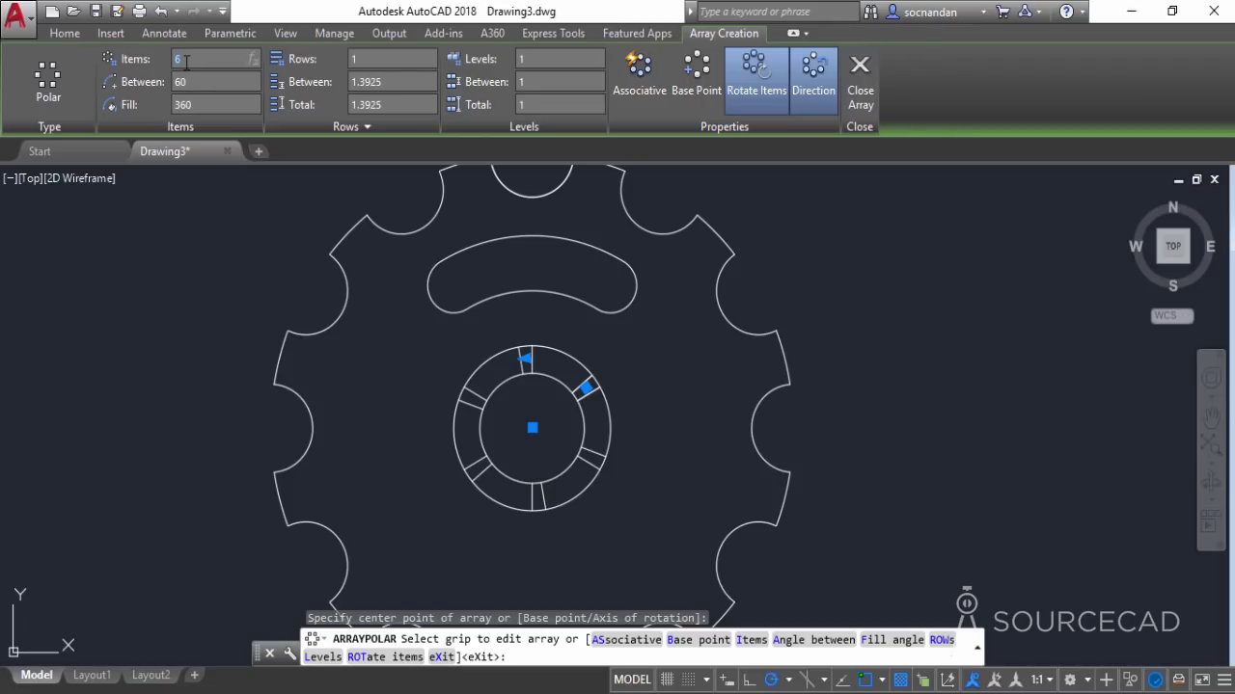
key("Return")
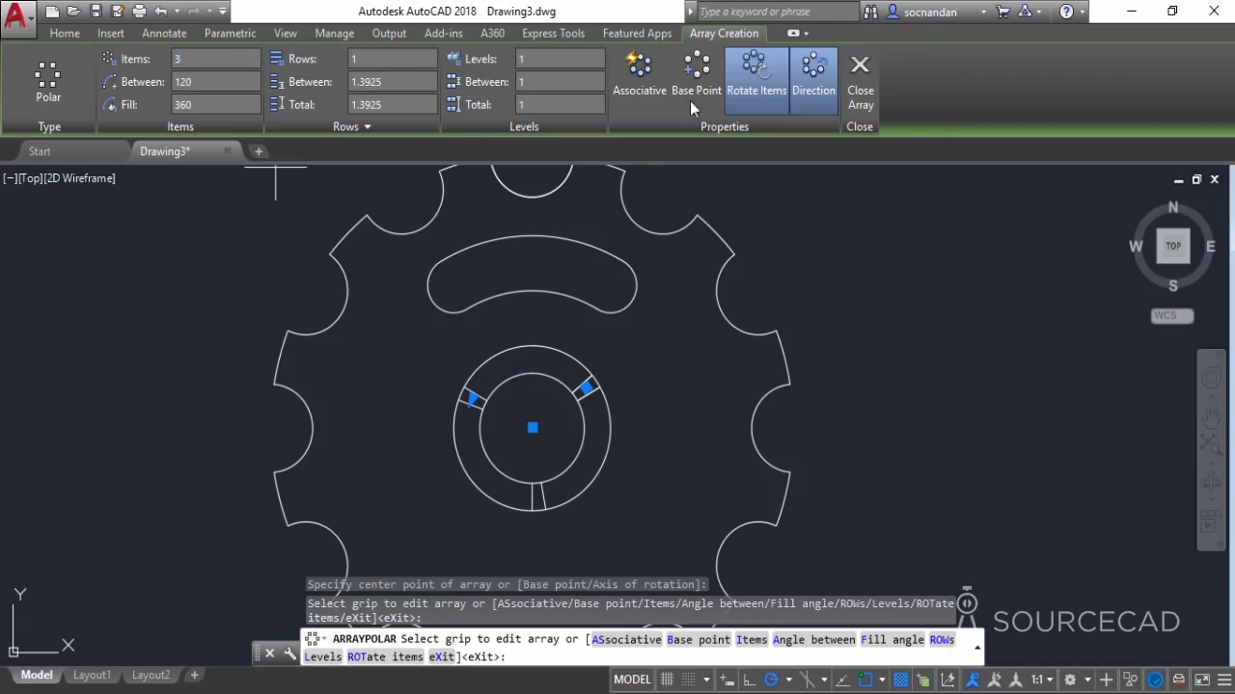
left_click(861, 89)
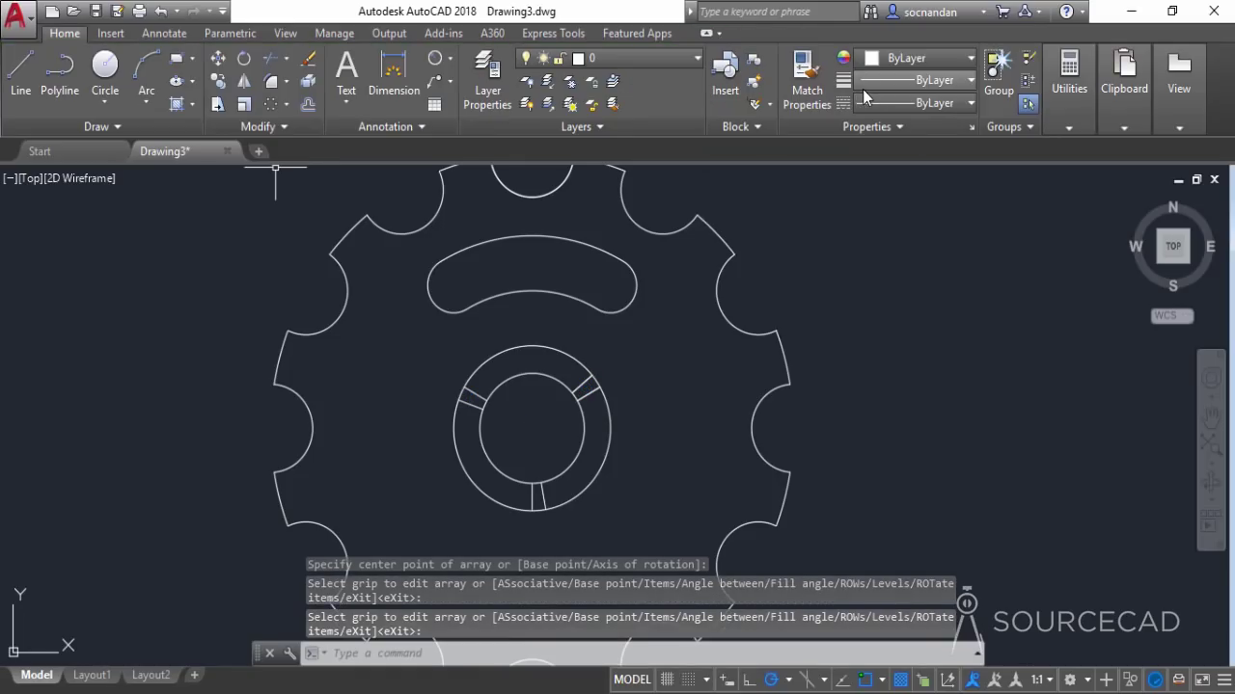
Trim the hub ring between each of the three stub pairs, leaving three separate arcs.
left_click(262, 61)
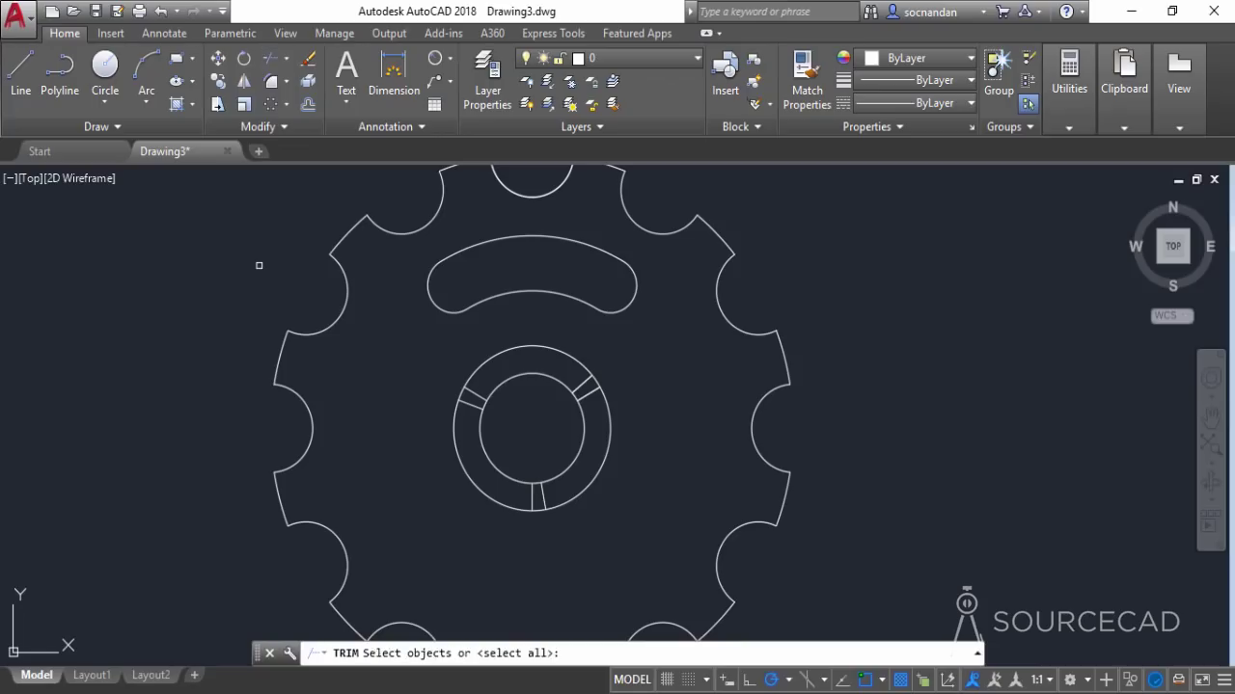
key("Return")
left_click(464, 389)
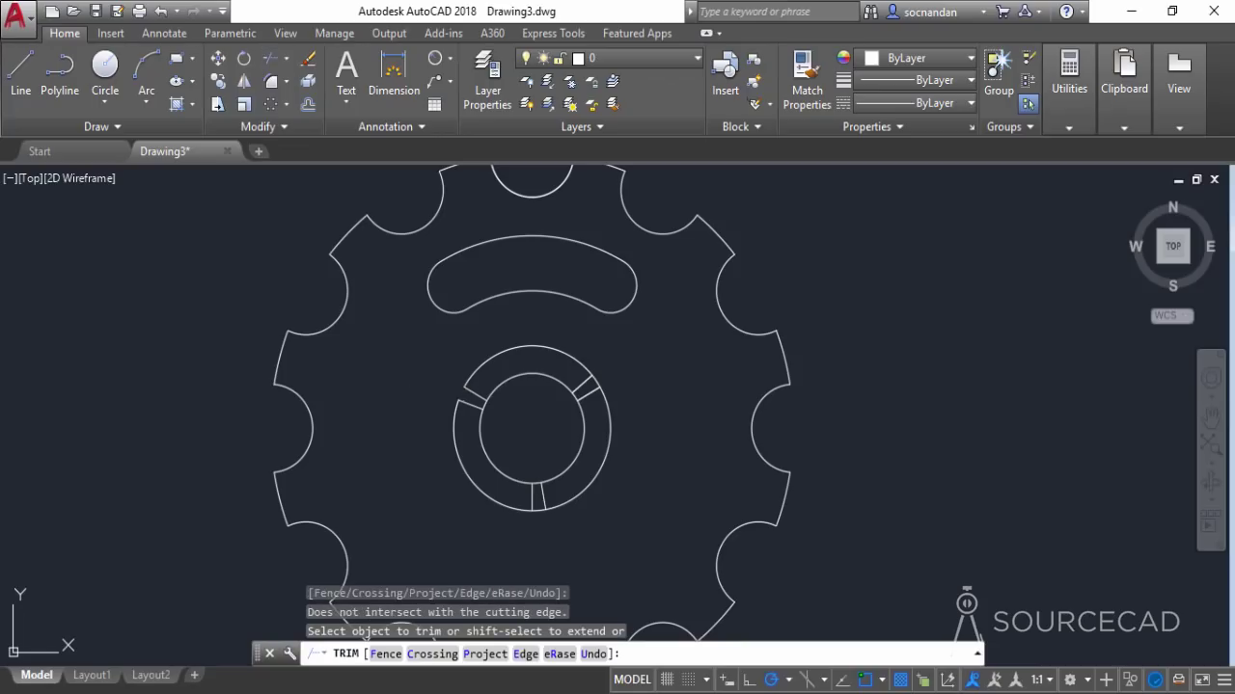
left_click(486, 406)
left_click(538, 480)
left_click(583, 386)
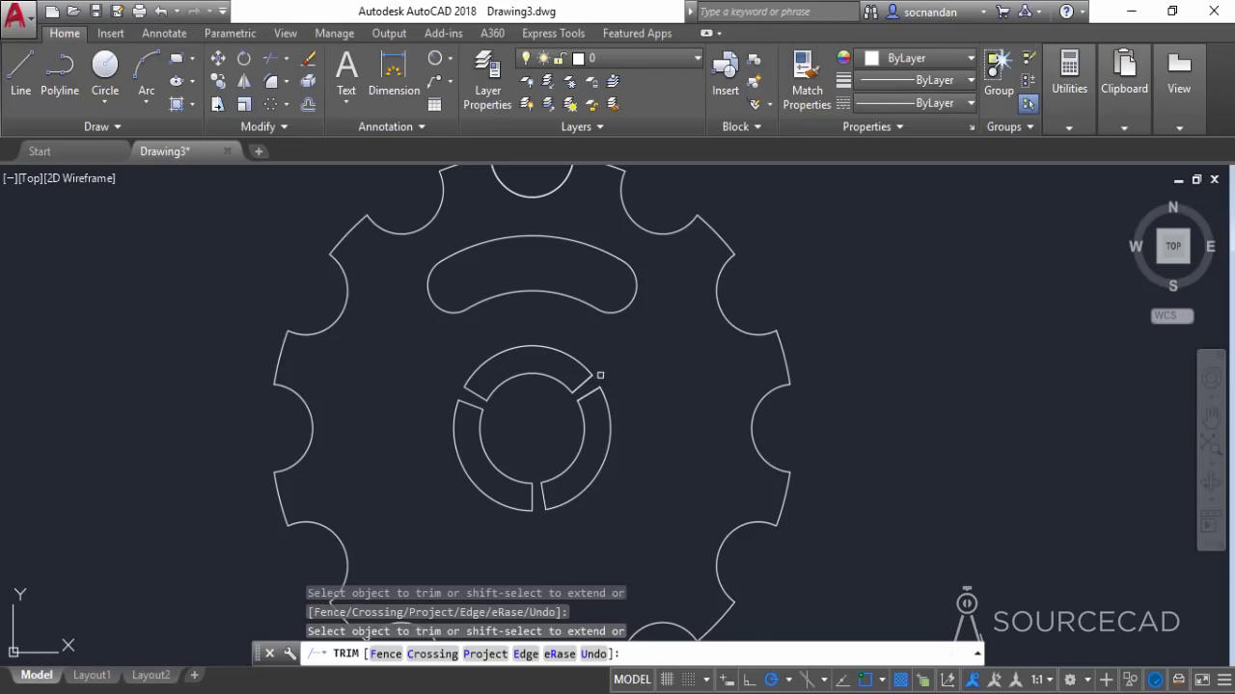
right_click(609, 365)
left_click(627, 372)
scroll(629, 367, "down", 2)
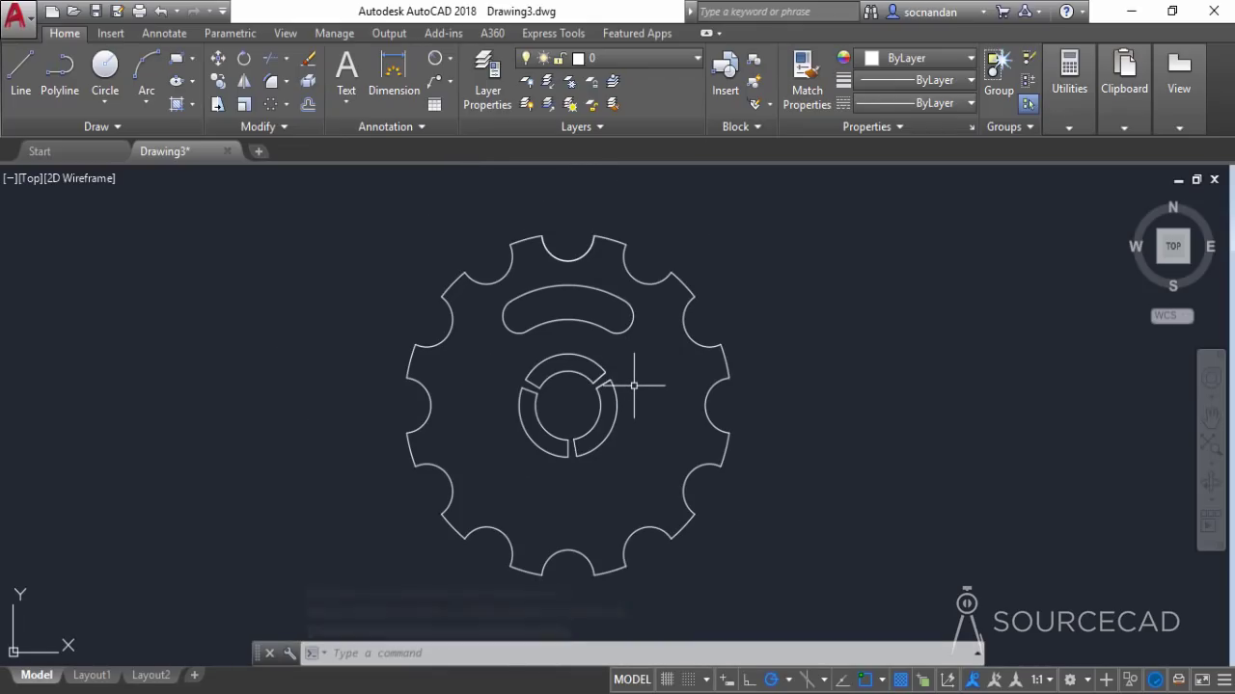
Draw a radius 6 circle centred on the gear centre.
left_click(105, 65)
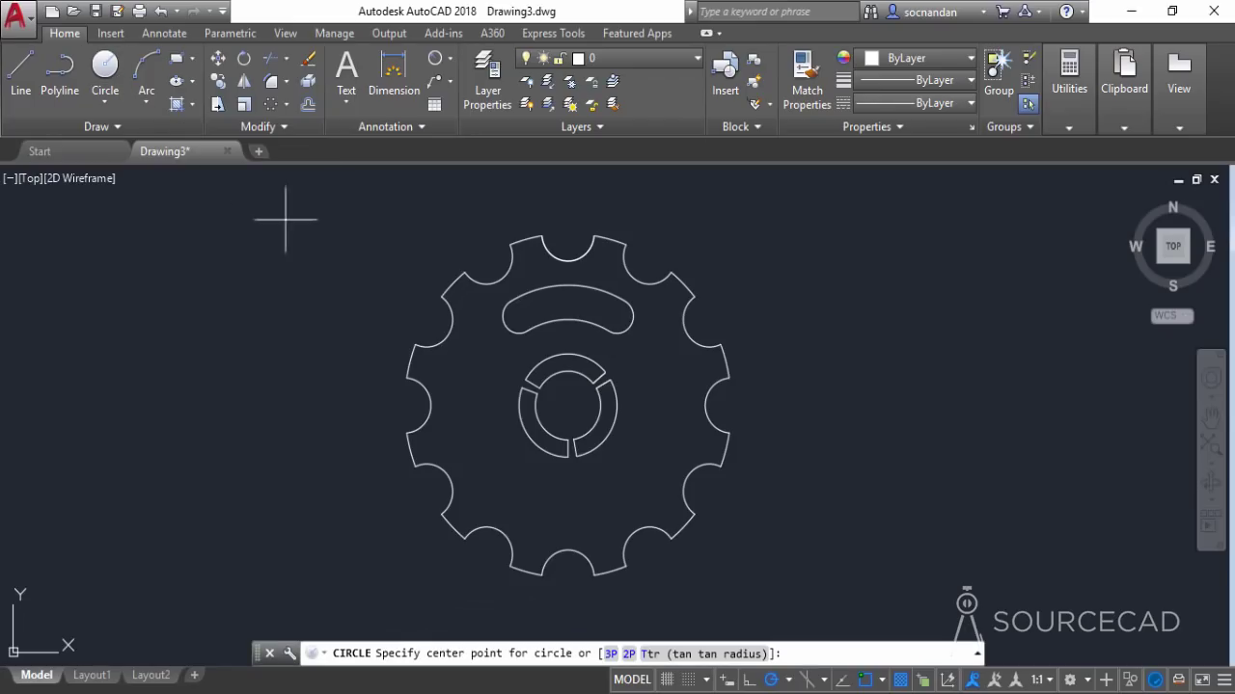
left_click(568, 406)
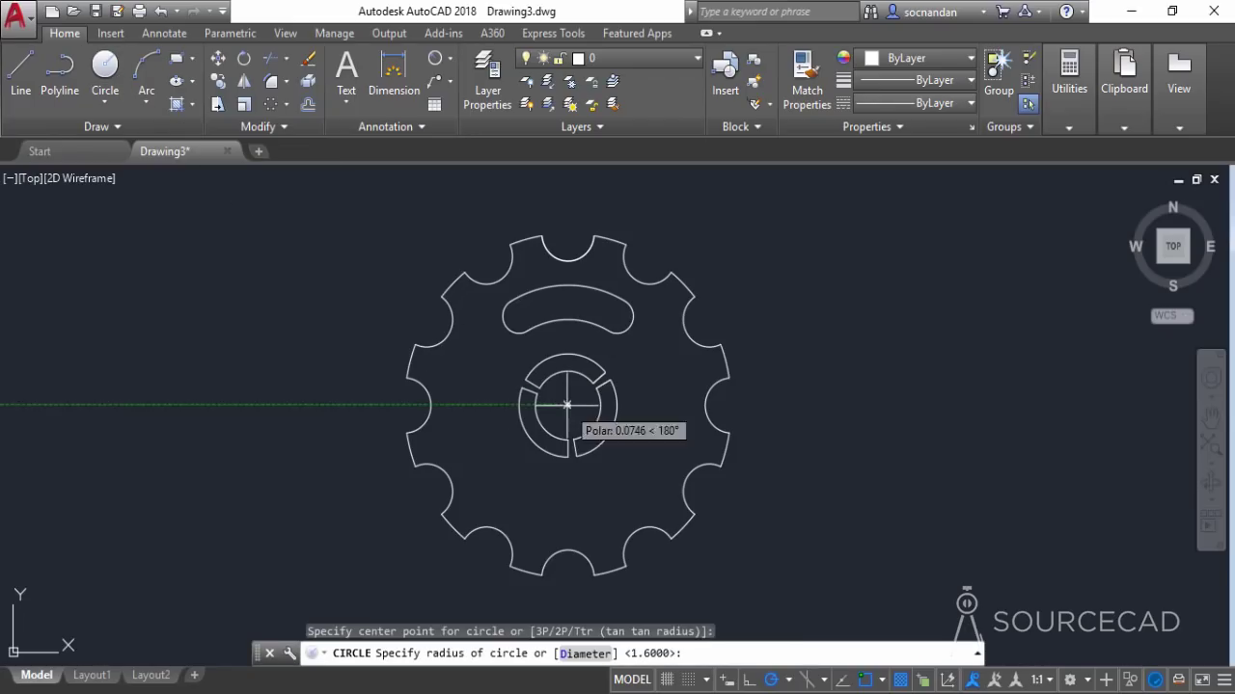
type("6")
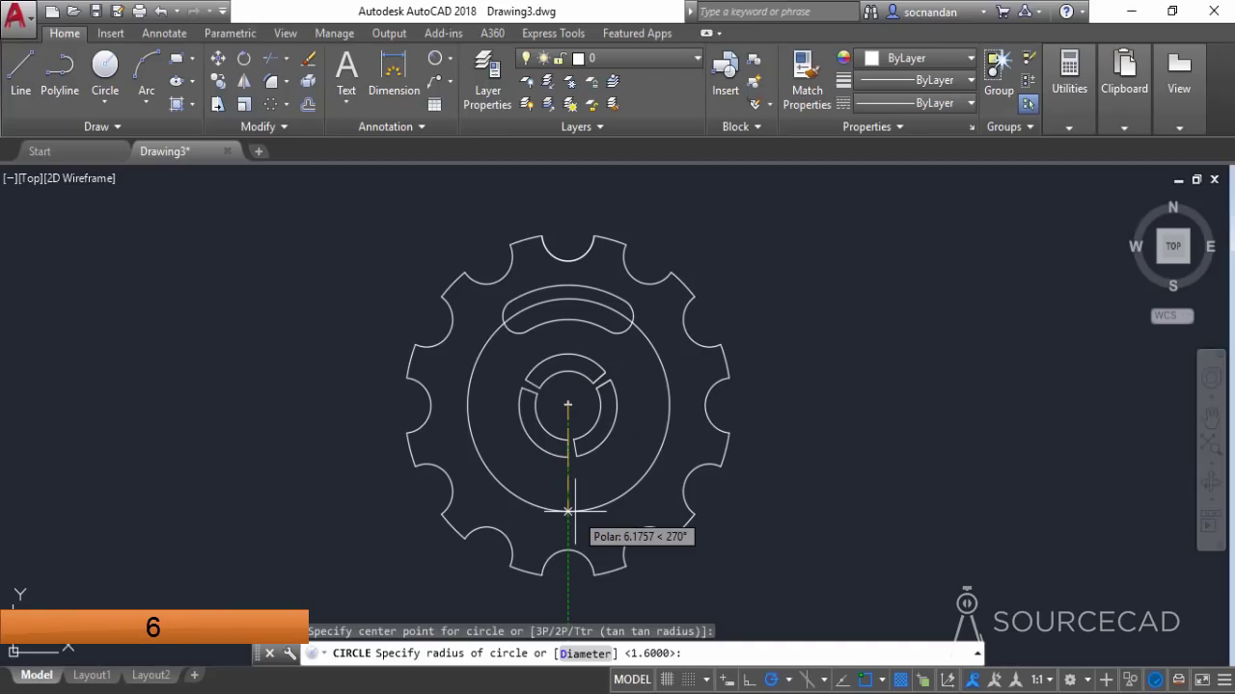
key("Return")
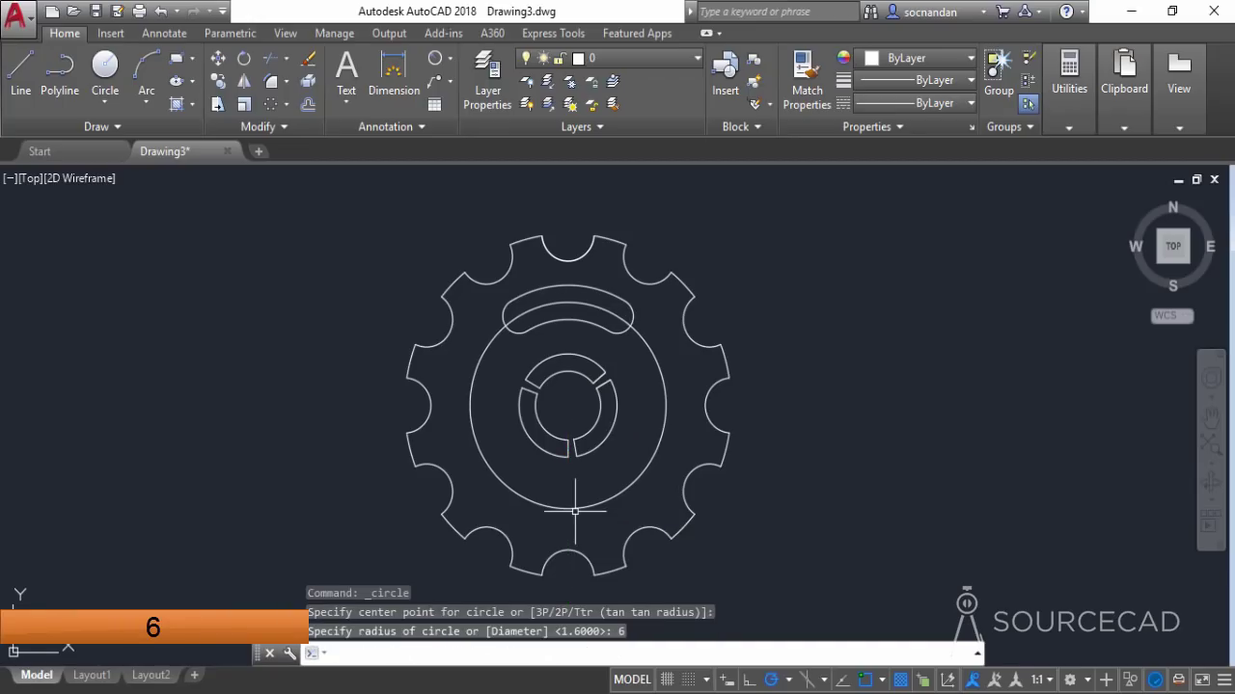
Add a radius 1 circle centred on the bottom quadrant of the radius 6 circle.
left_click(106, 77)
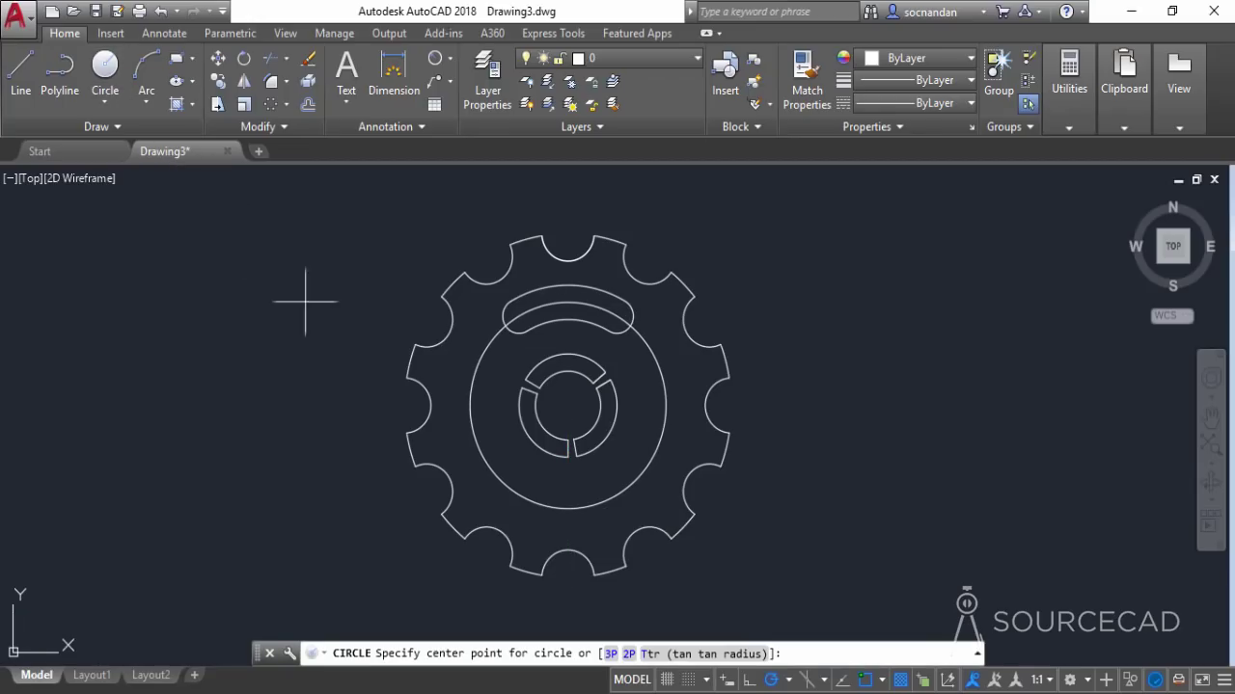
left_click(567, 509)
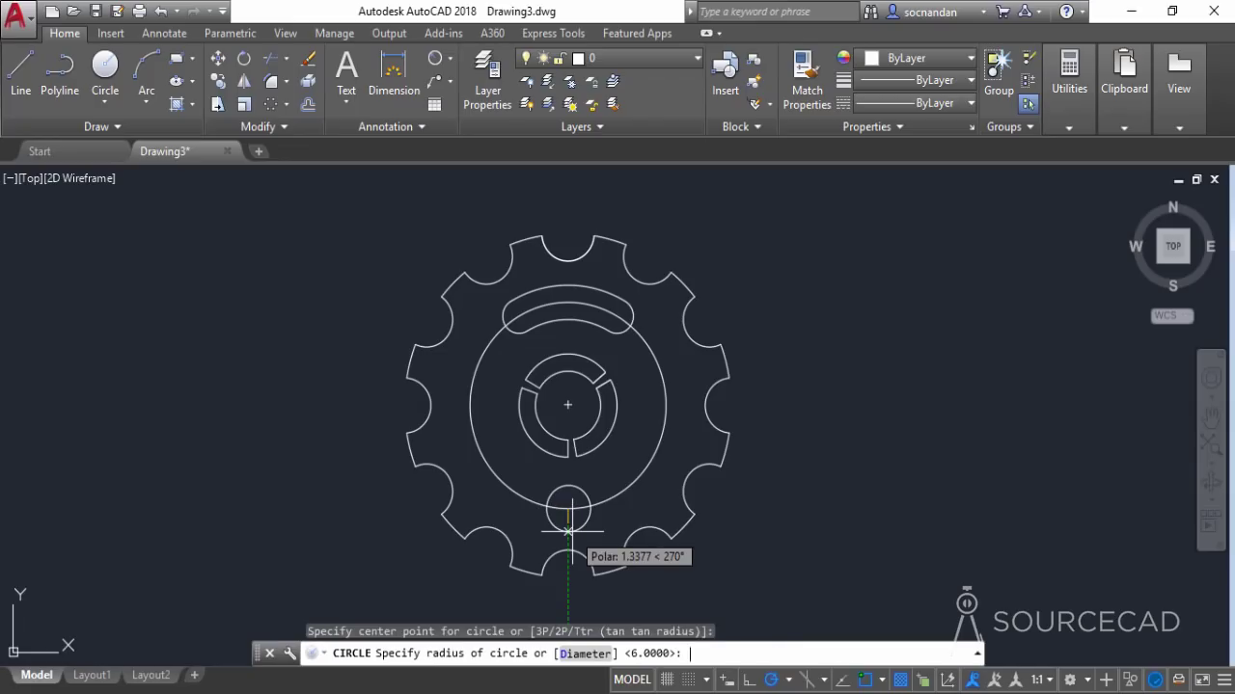
type("1")
key("Return")
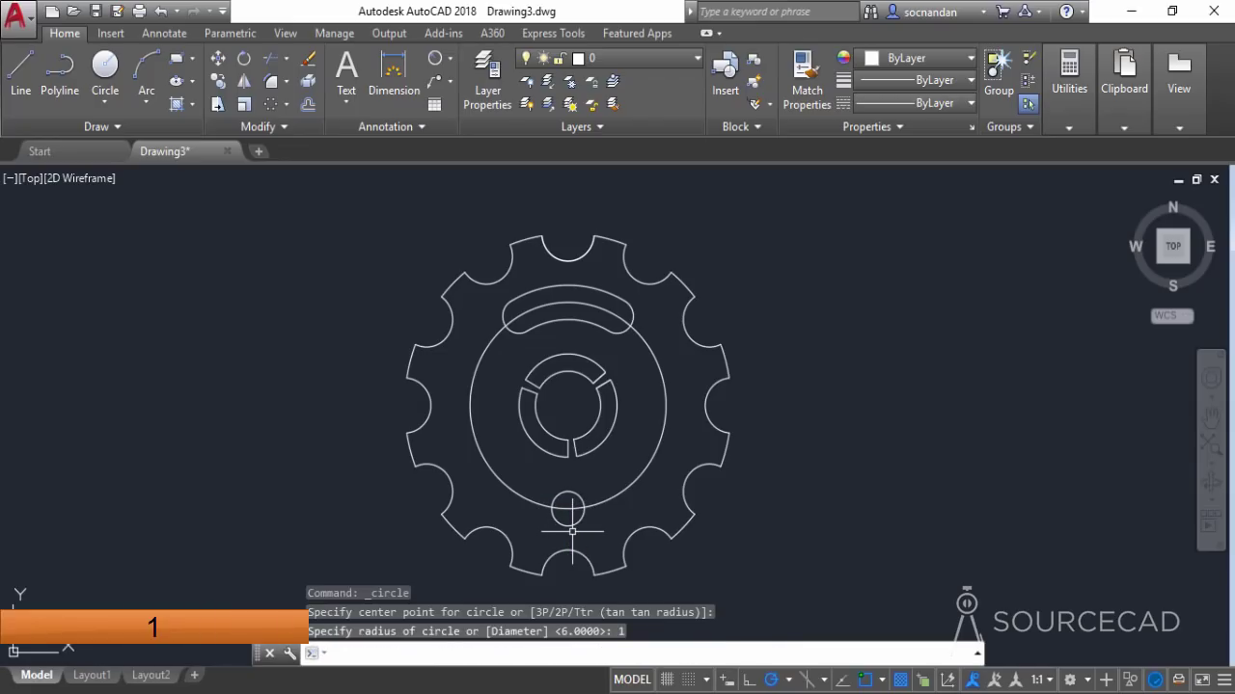
Polar-array the radius 1 circle into 12 copies around the gear centre.
left_click(269, 104)
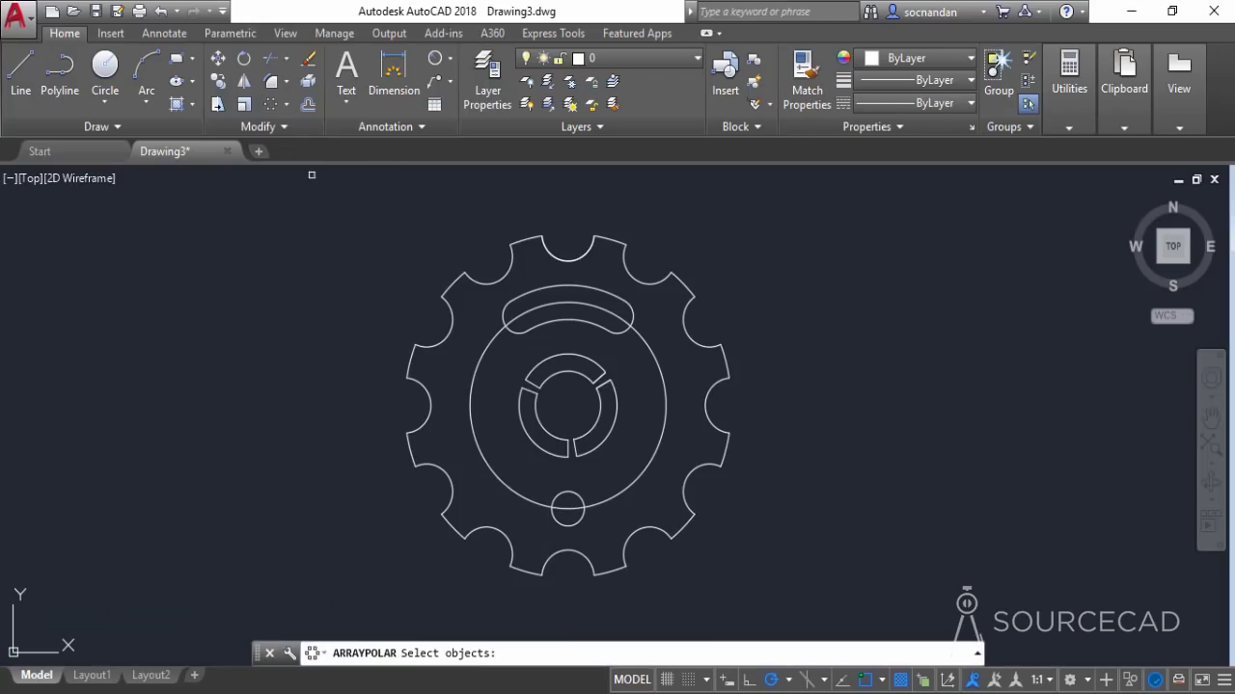
left_click(567, 497)
key("Return")
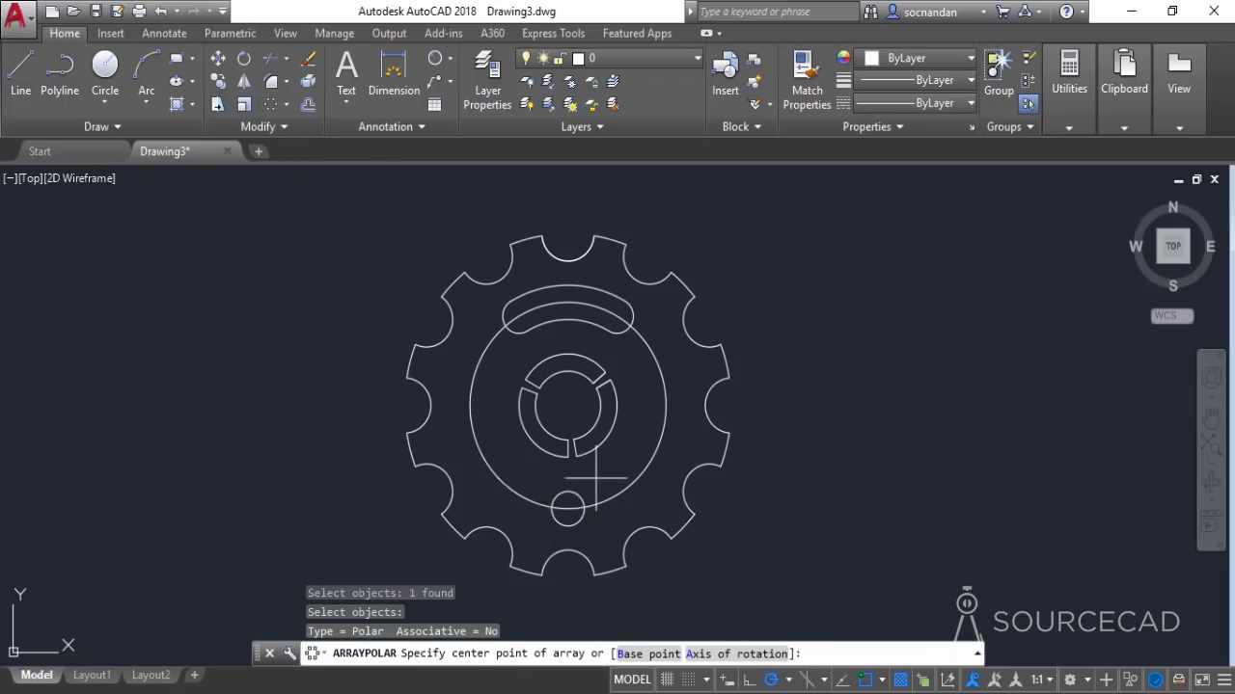
left_click(567, 406)
left_click(567, 405)
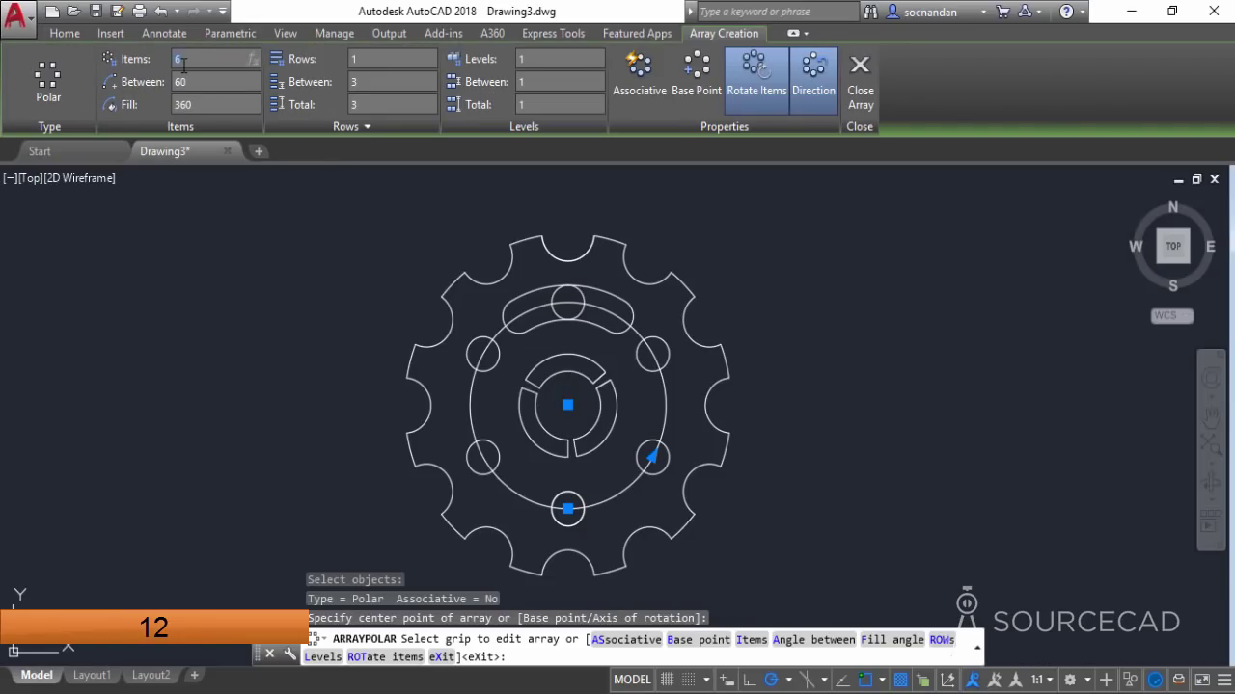
type("12")
key("Return")
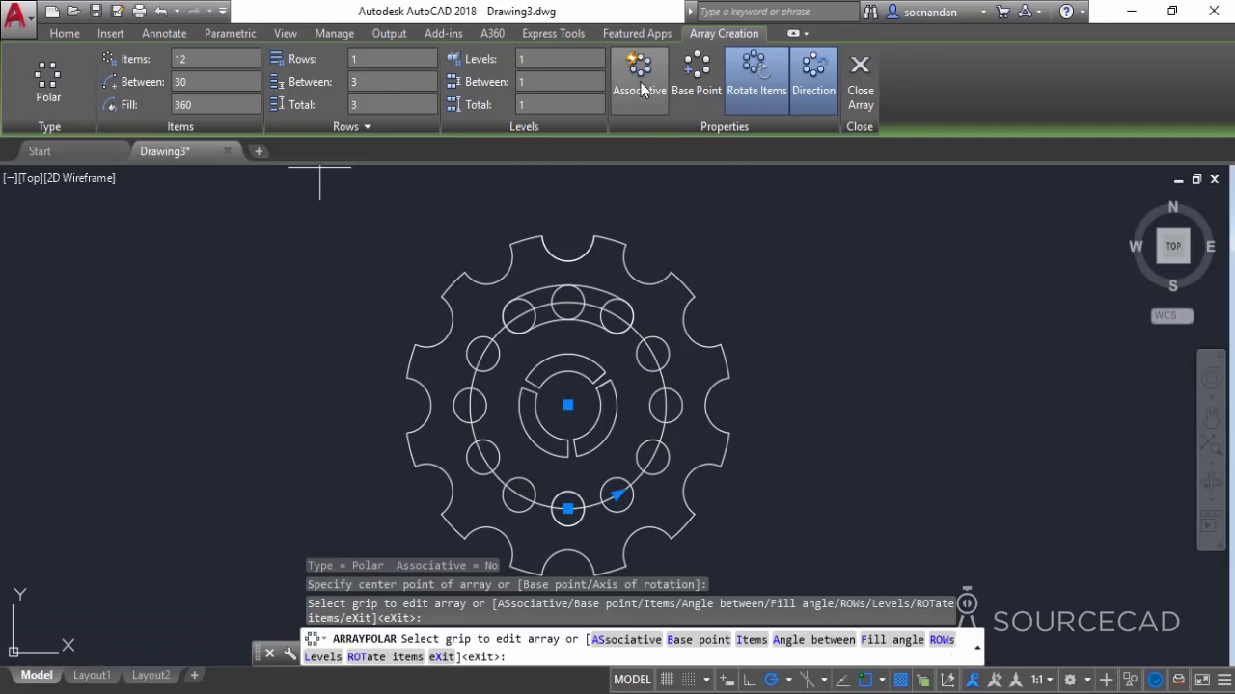
left_click(859, 87)
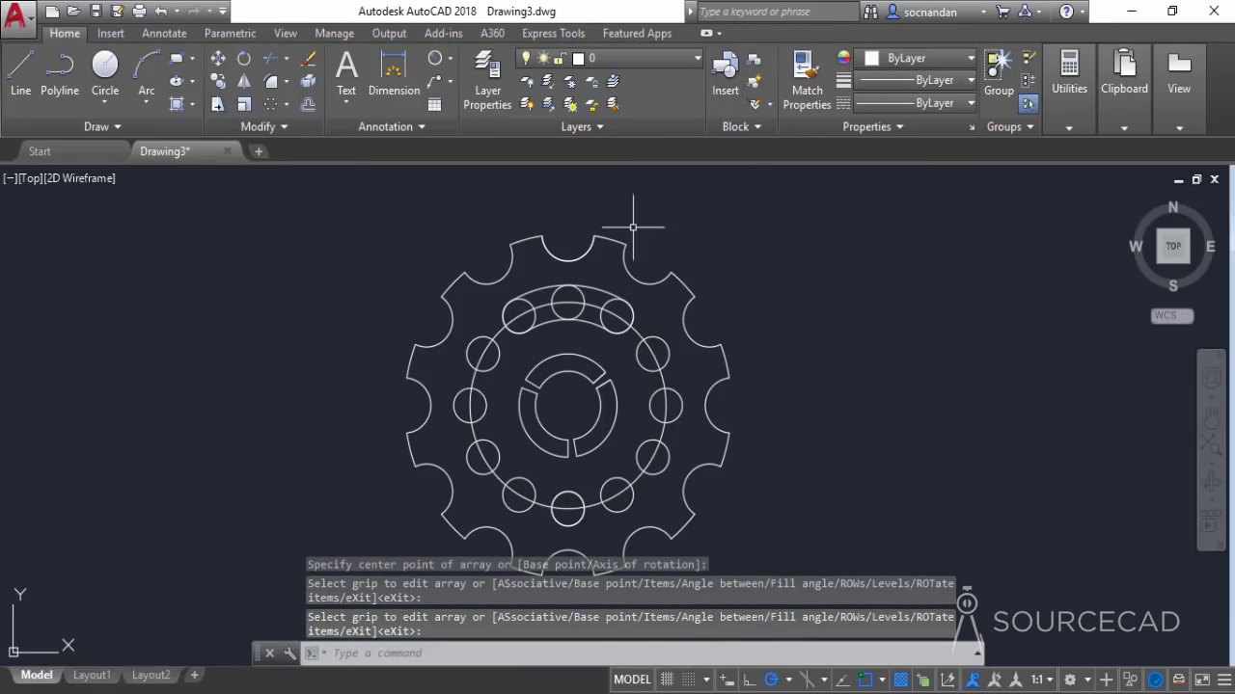
Erase the seven upper small holes, keeping the five along the bottom.
left_click(531, 302)
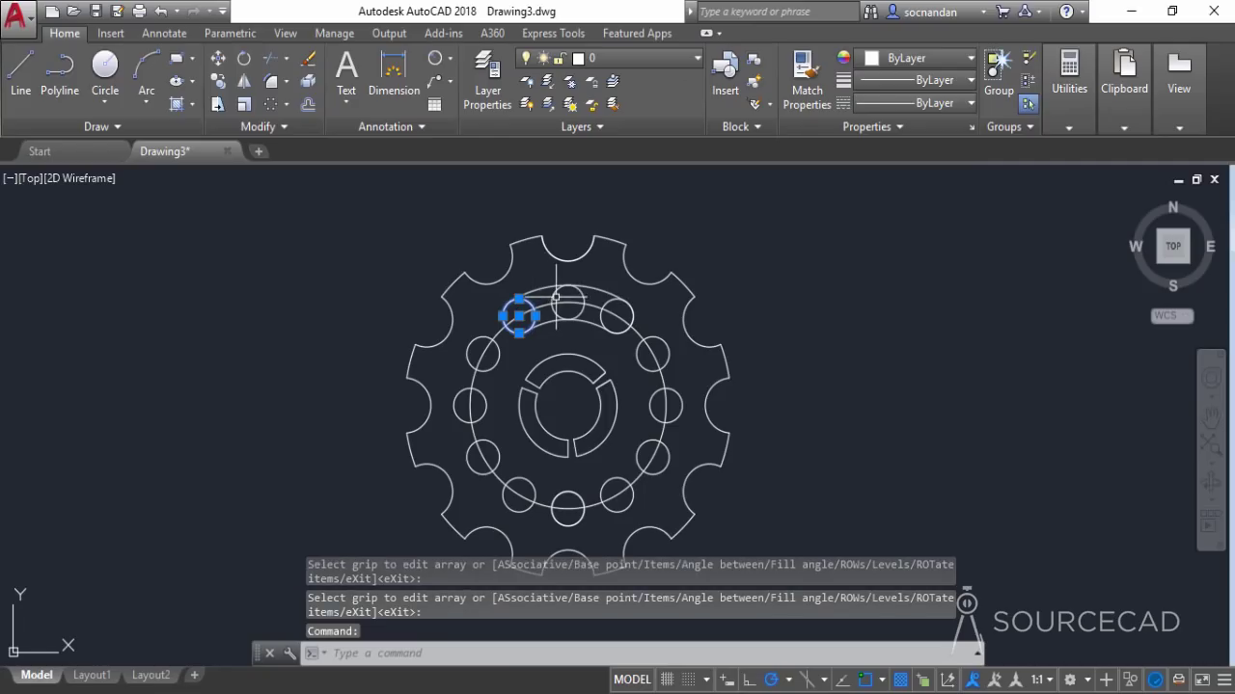
left_click(575, 291, "ctrl")
left_click(625, 314, "ctrl")
left_click(652, 339, "ctrl")
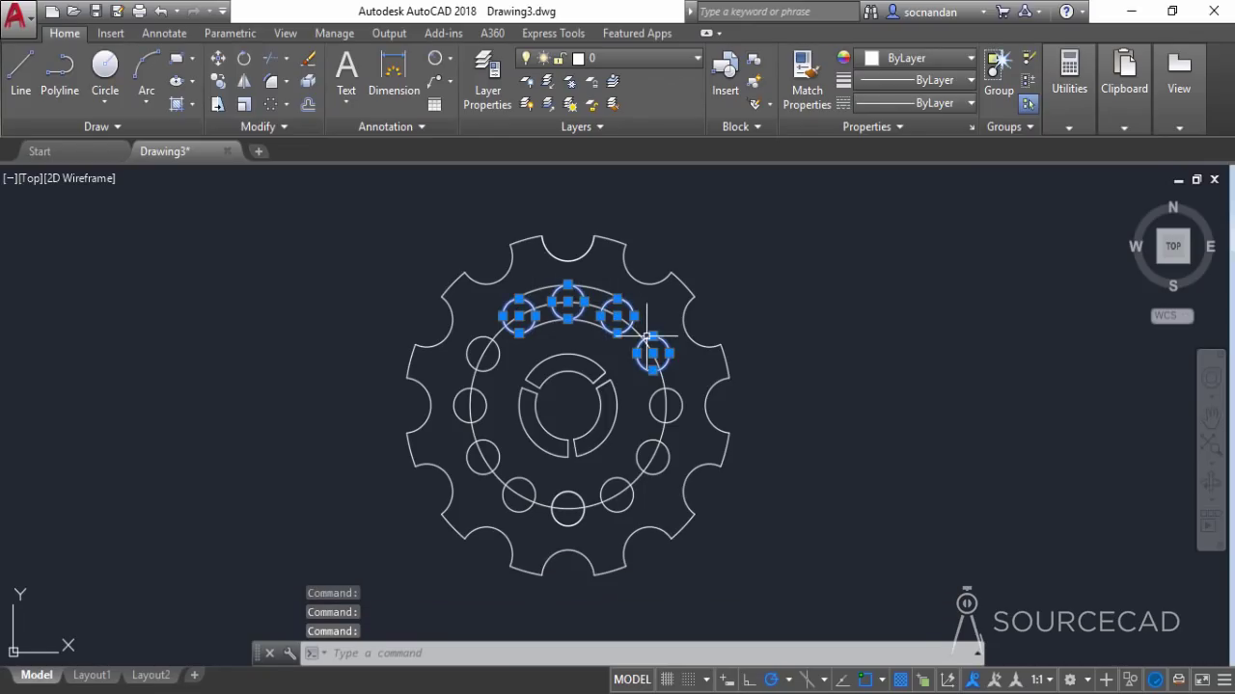
left_click(673, 393, "ctrl")
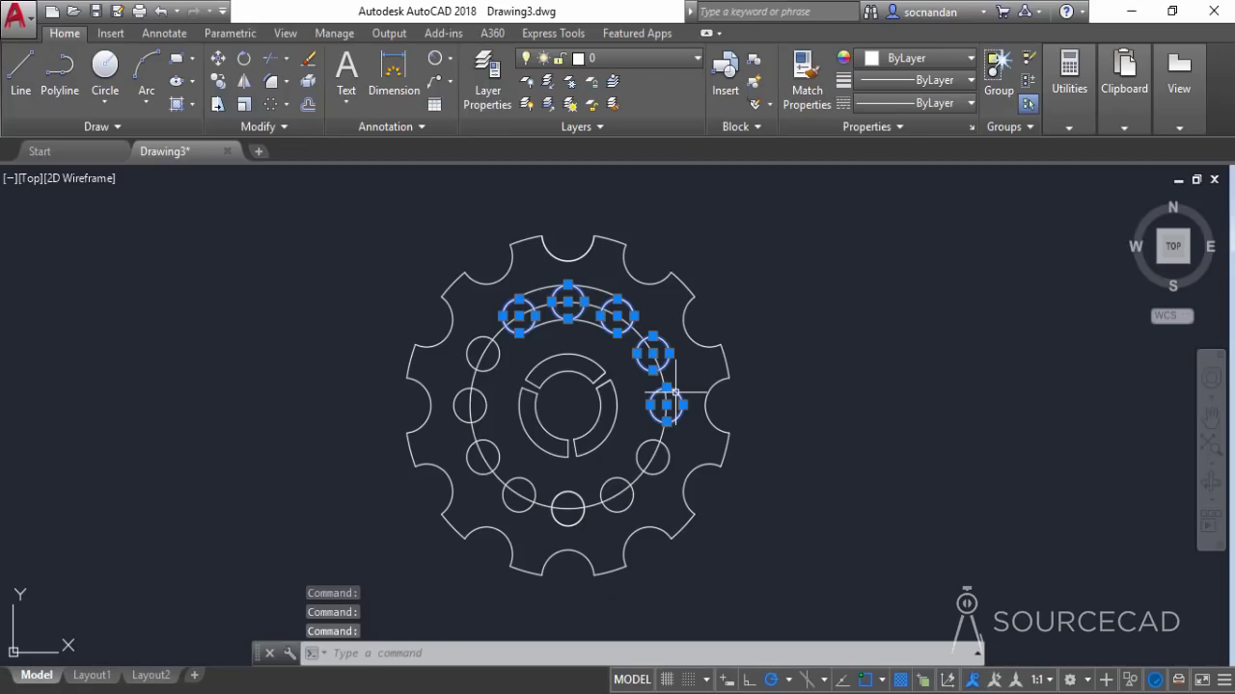
left_click(483, 345, "ctrl")
left_click(449, 394, "ctrl")
right_click(766, 311)
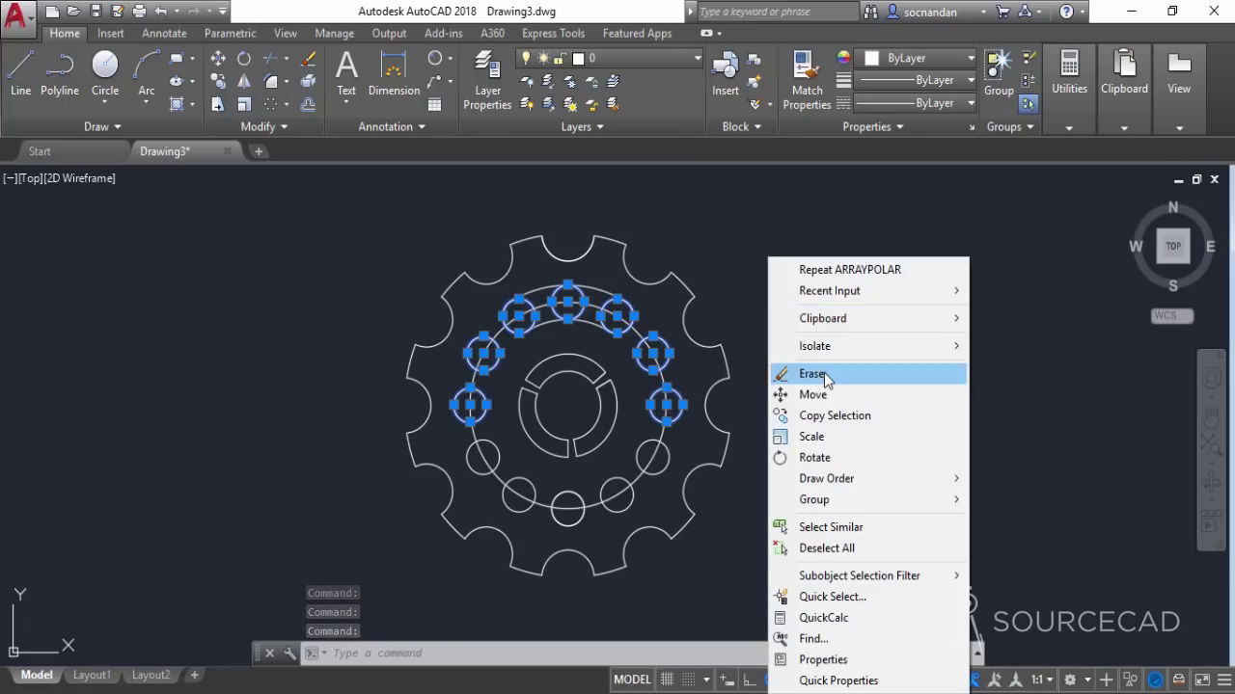
left_click(824, 373)
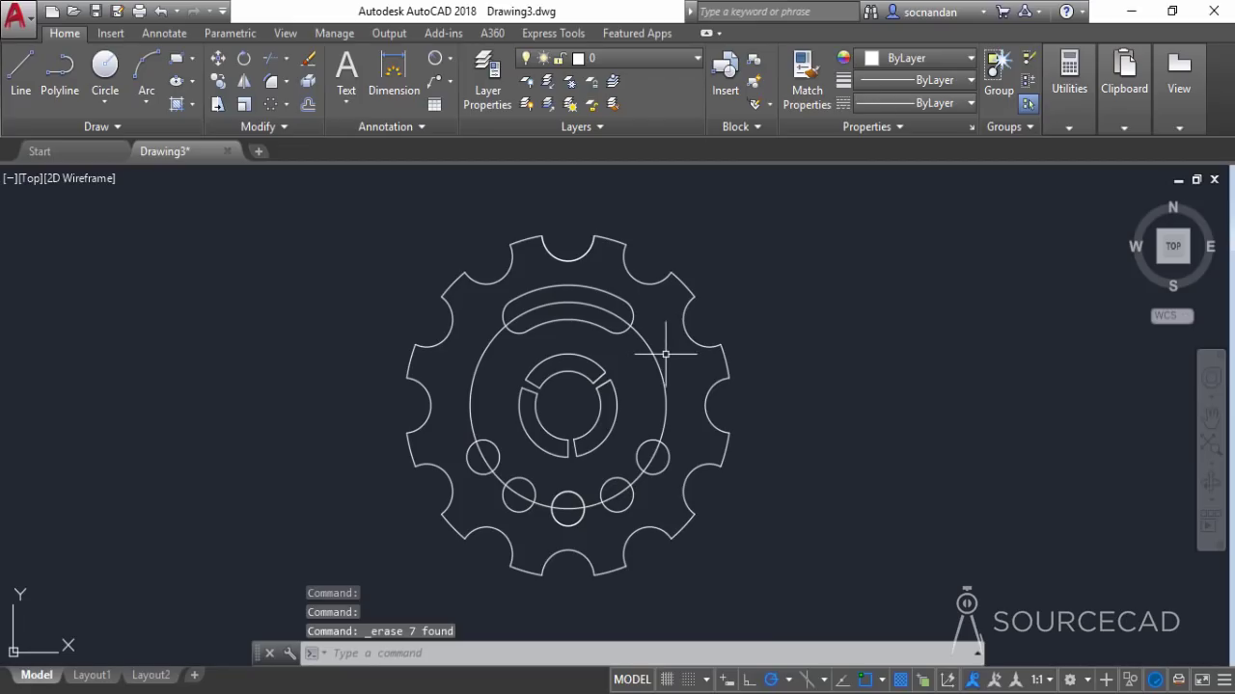
Erase the radius 6 guide circle.
left_click(655, 354)
right_click(758, 325)
left_click(793, 347)
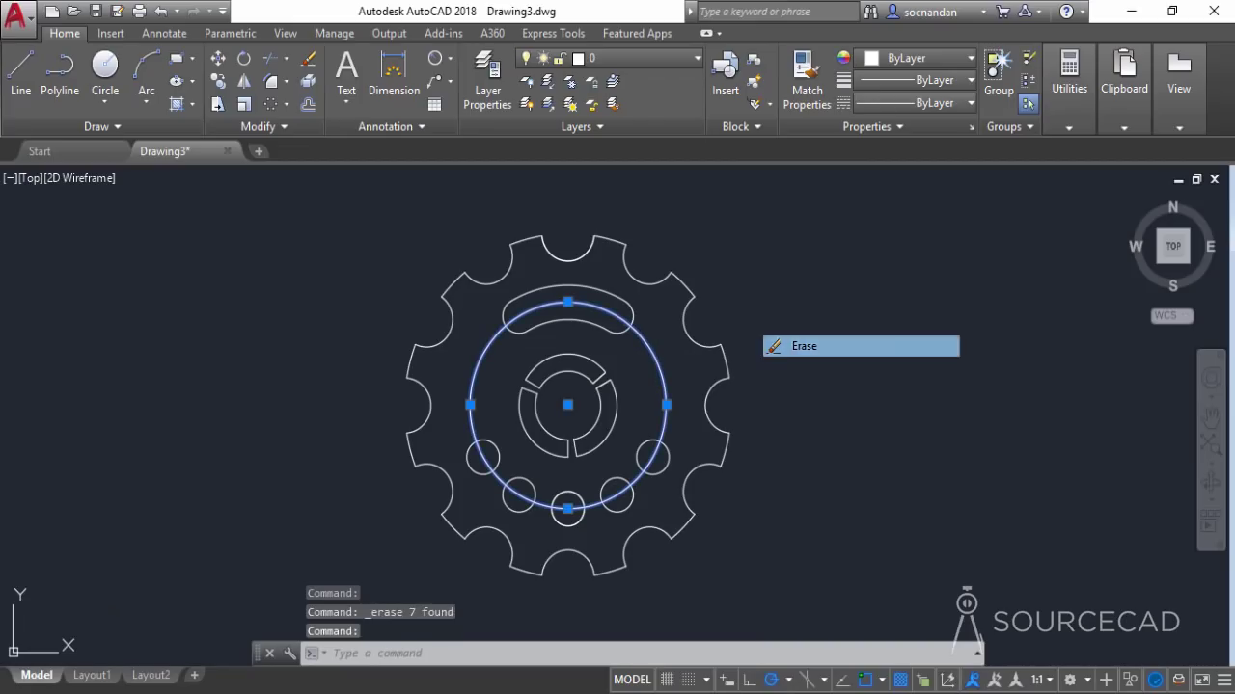